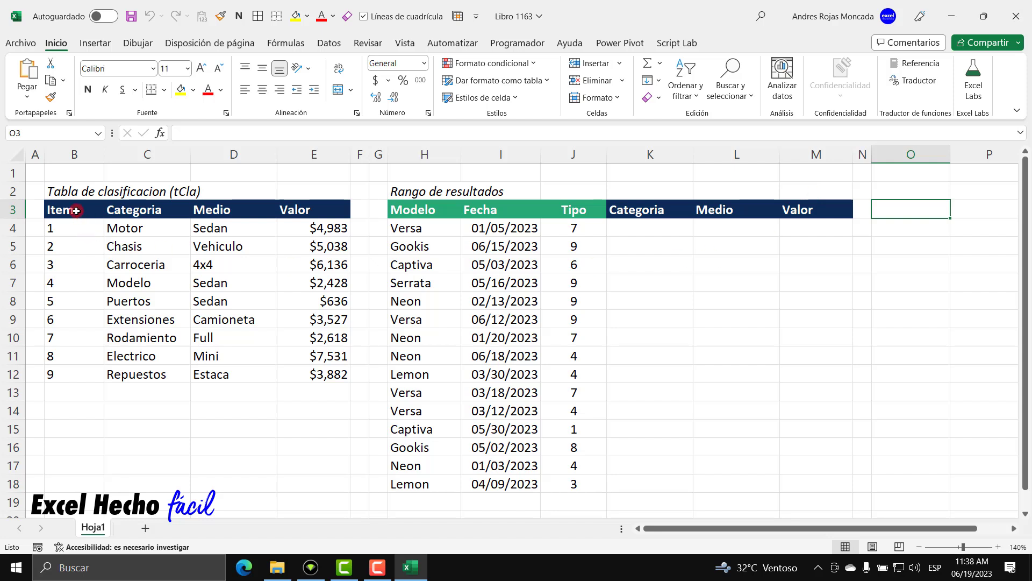
Step: Examine the classification table, the empty Categoria, Medio and Valor result columns, and the Tipo and Item columns that link them
{"action": "left_click_drag", "start_coordinate": [65, 207], "coordinate": [307, 369]}
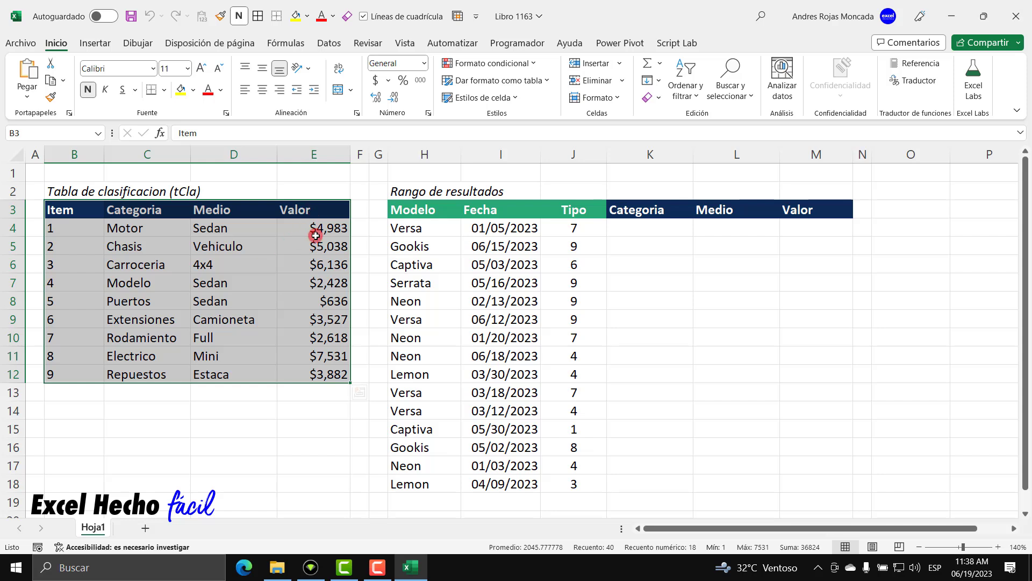
{"action": "left_click_drag", "start_coordinate": [147, 208], "coordinate": [320, 373]}
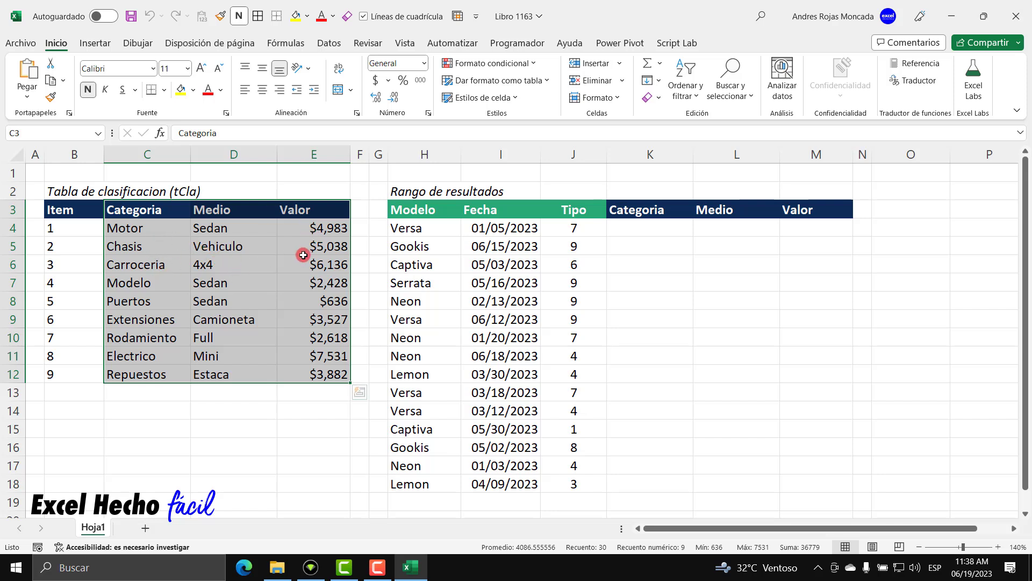
{"action": "left_click_drag", "start_coordinate": [648, 225], "coordinate": [816, 484]}
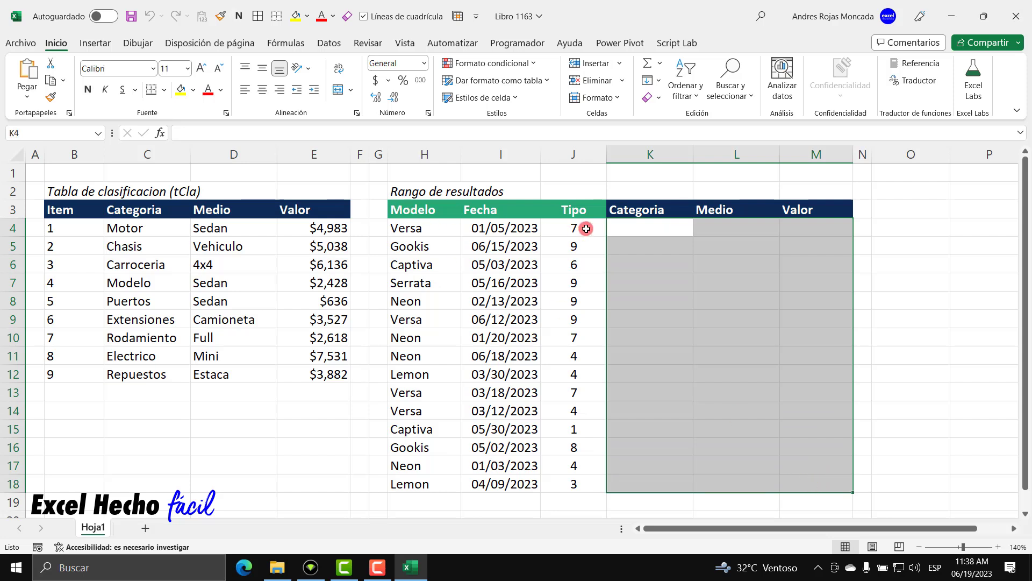
{"action": "left_click_drag", "start_coordinate": [586, 229], "coordinate": [585, 486]}
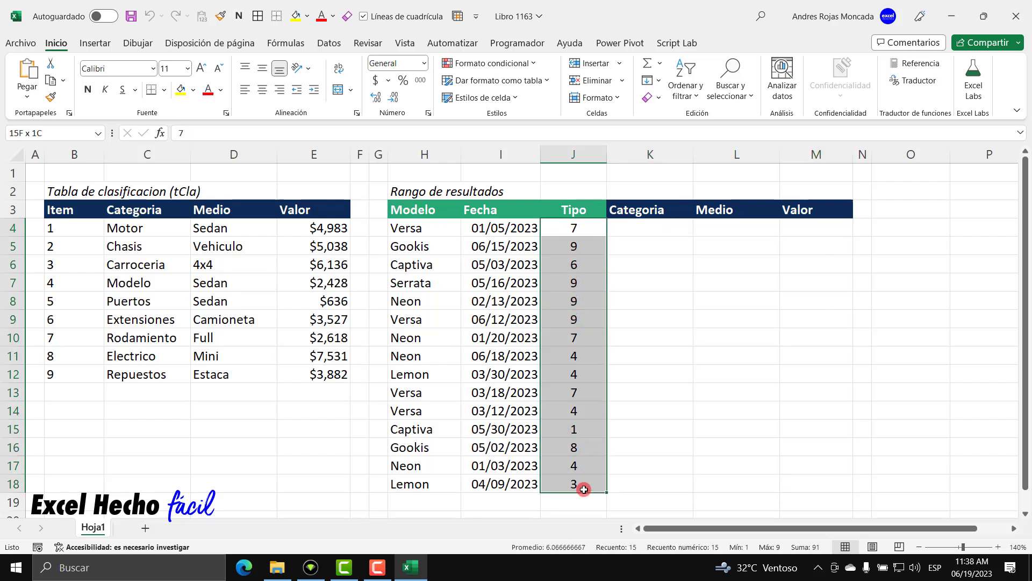
{"action": "left_click_drag", "start_coordinate": [79, 226], "coordinate": [98, 380]}
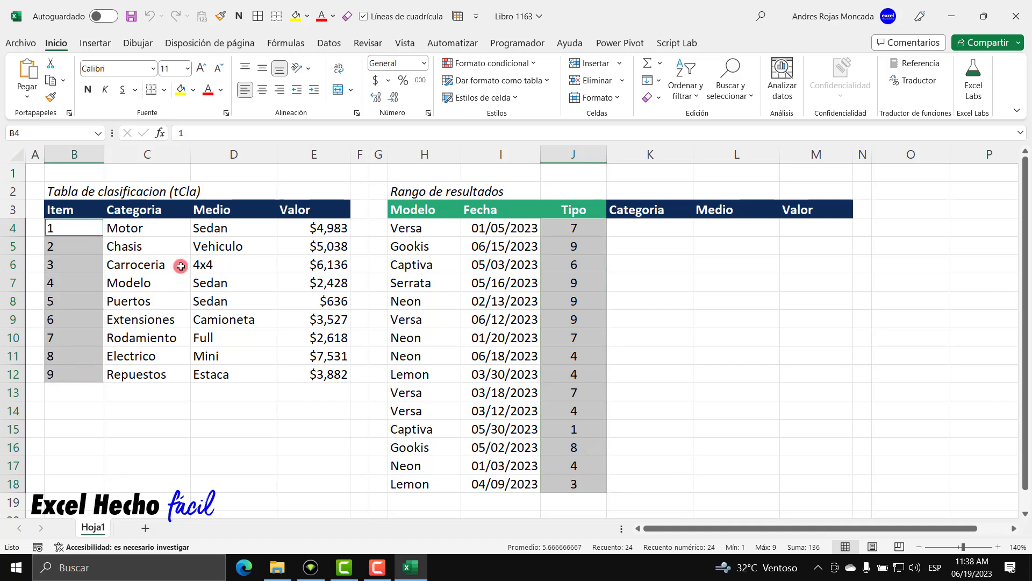
{"action": "left_click", "coordinate": [644, 228]}
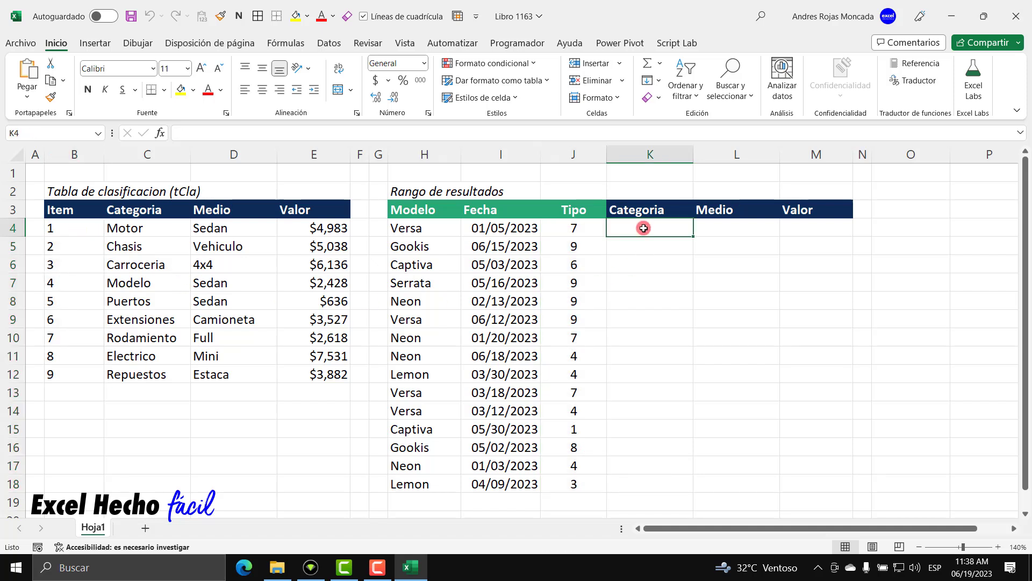
Step: Look up the first row's Tipo in the Item column and copy its Categoria, Medio and Valor into K4:M4
{"action": "left_click", "coordinate": [590, 225]}
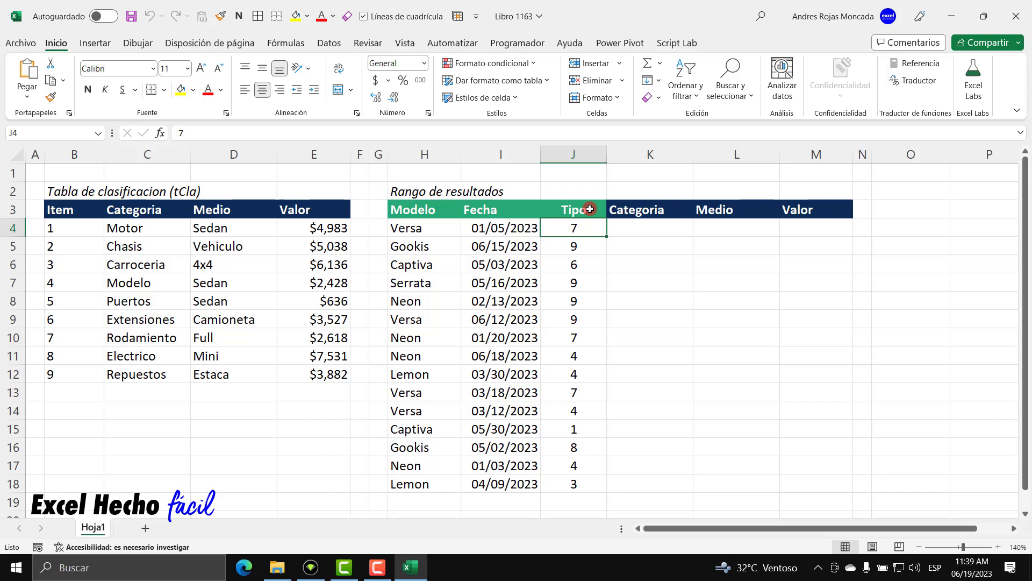
{"action": "left_click_drag", "start_coordinate": [79, 229], "coordinate": [76, 370]}
{"action": "left_click", "coordinate": [71, 336]}
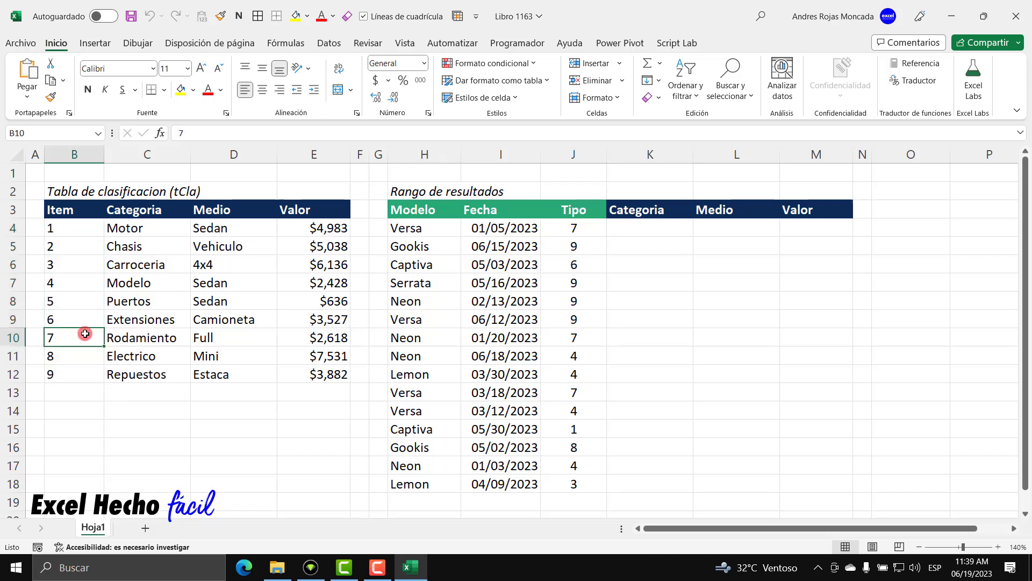
{"action": "left_click_drag", "start_coordinate": [133, 338], "coordinate": [323, 337]}
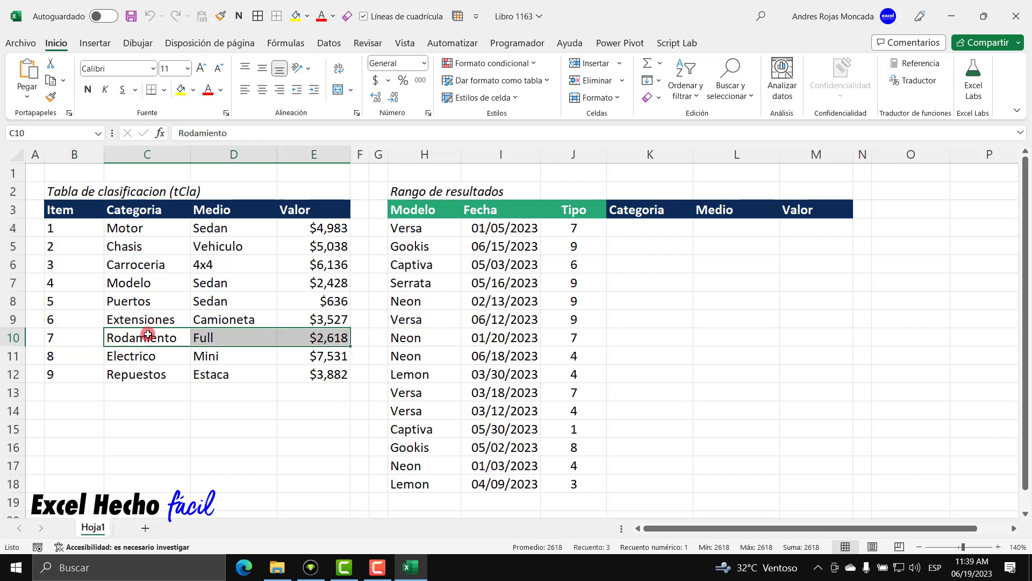
{"action": "key", "text": "ctrl+c"}
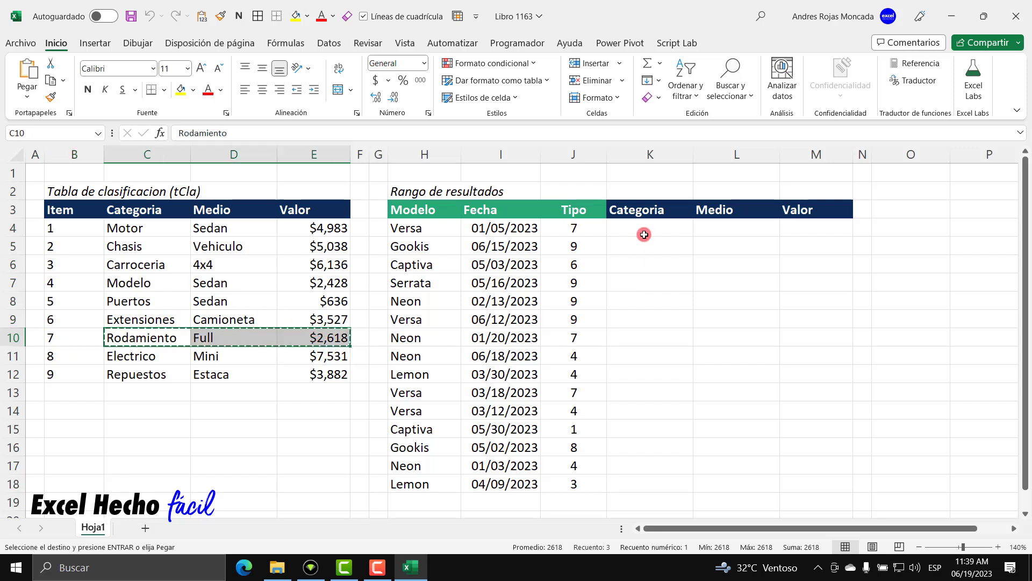
{"action": "left_click", "coordinate": [644, 234]}
{"action": "key", "text": "ctrl+v"}
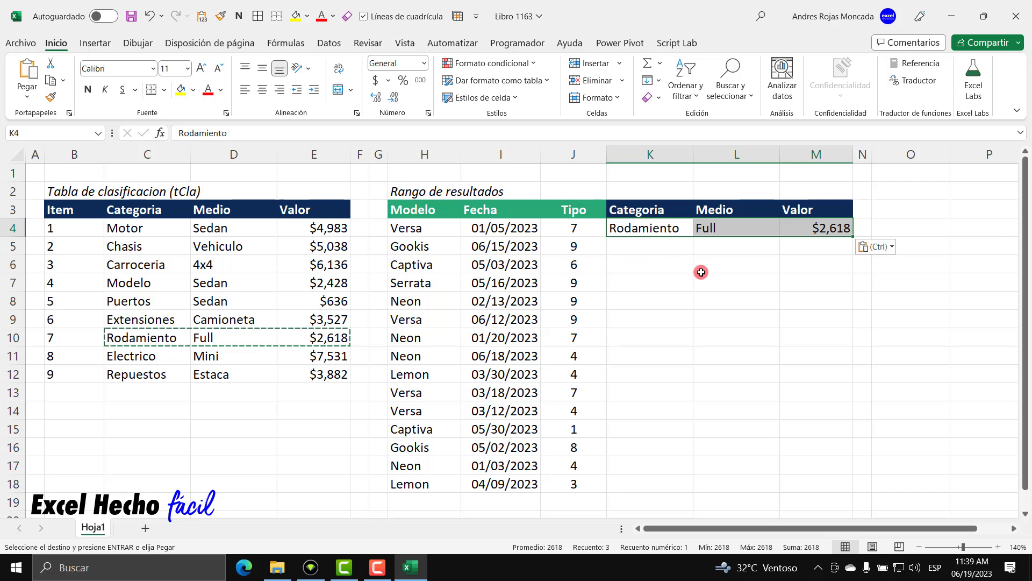
{"action": "key", "text": "Escape"}
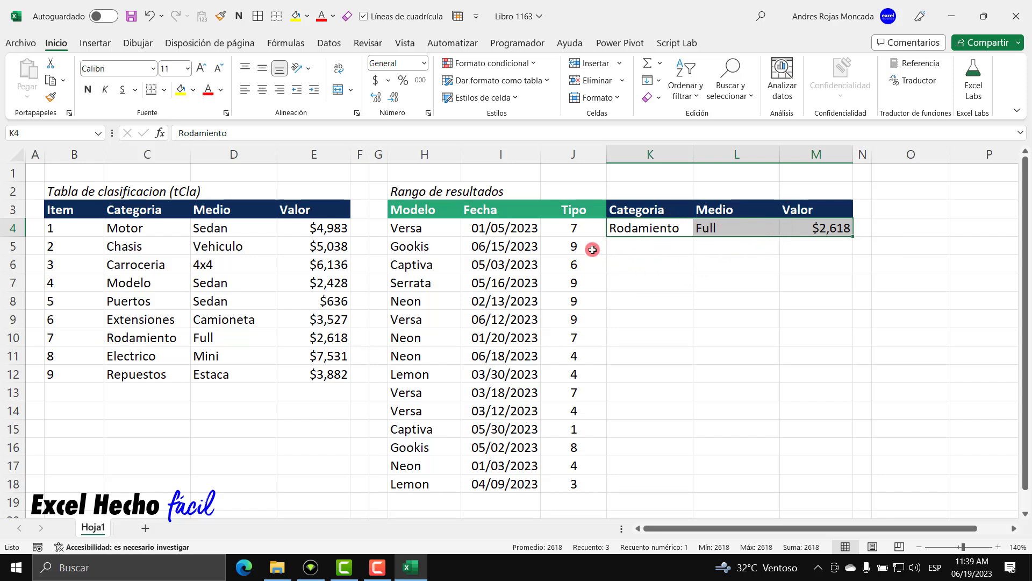
Step: Review the remaining Tipo values, and undo the paste of Categoria, Medio and Valor in K4:M4
{"action": "left_click_drag", "start_coordinate": [585, 226], "coordinate": [571, 484]}
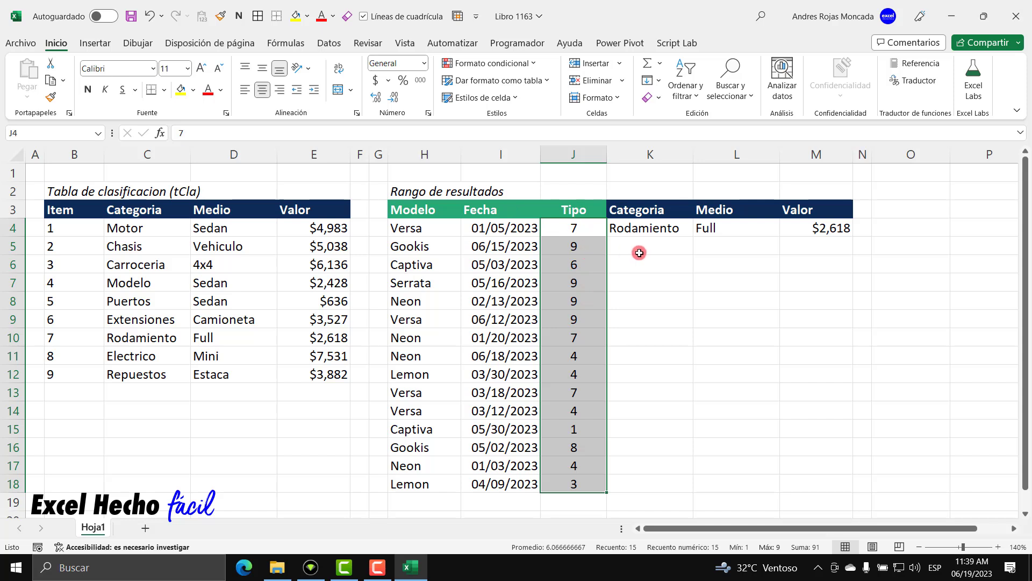
{"action": "left_click_drag", "start_coordinate": [642, 228], "coordinate": [790, 231]}
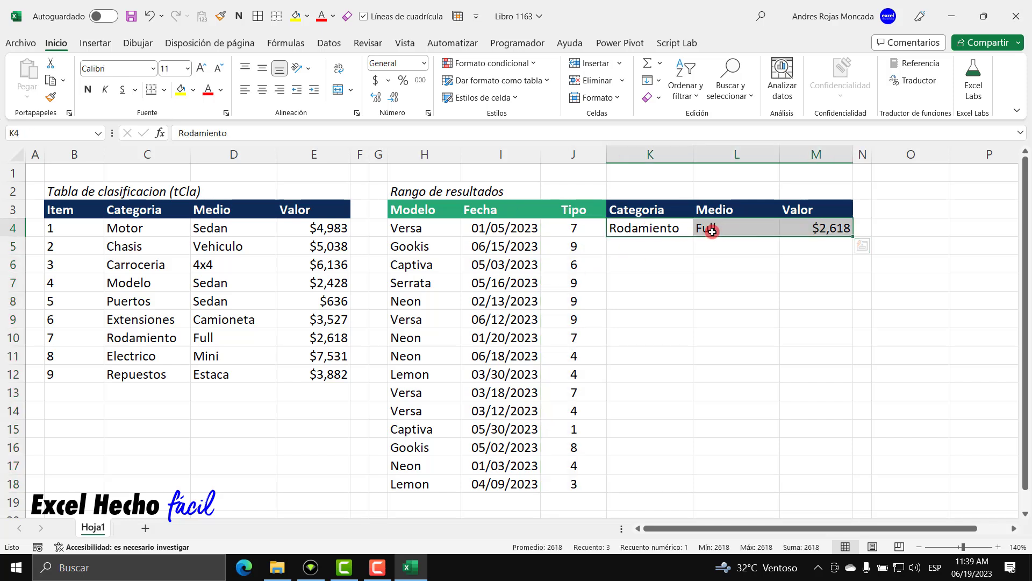
{"action": "left_click", "coordinate": [583, 260]}
{"action": "left_click", "coordinate": [582, 281]}
{"action": "left_click", "coordinate": [582, 300]}
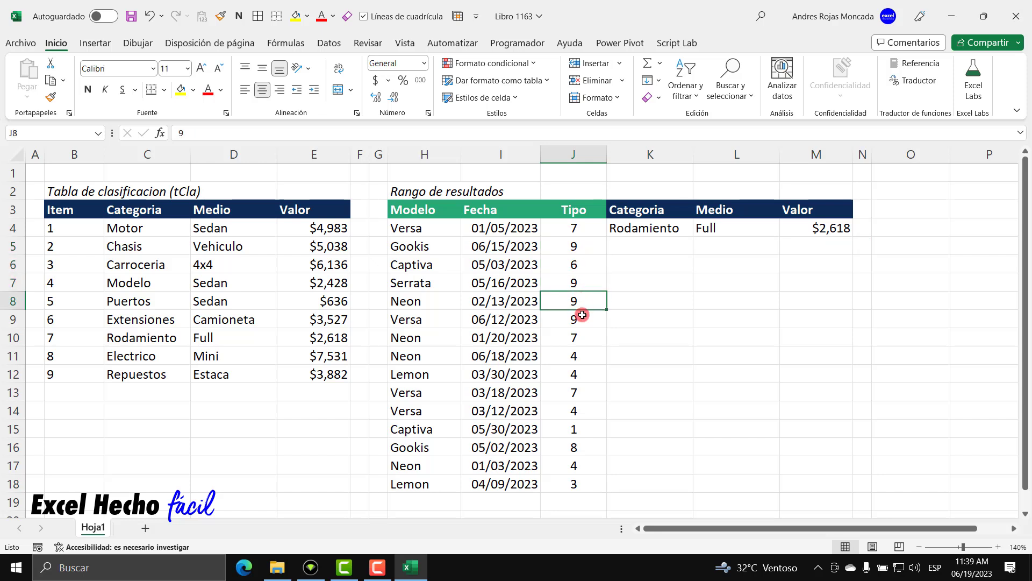
{"action": "left_click", "coordinate": [637, 231]}
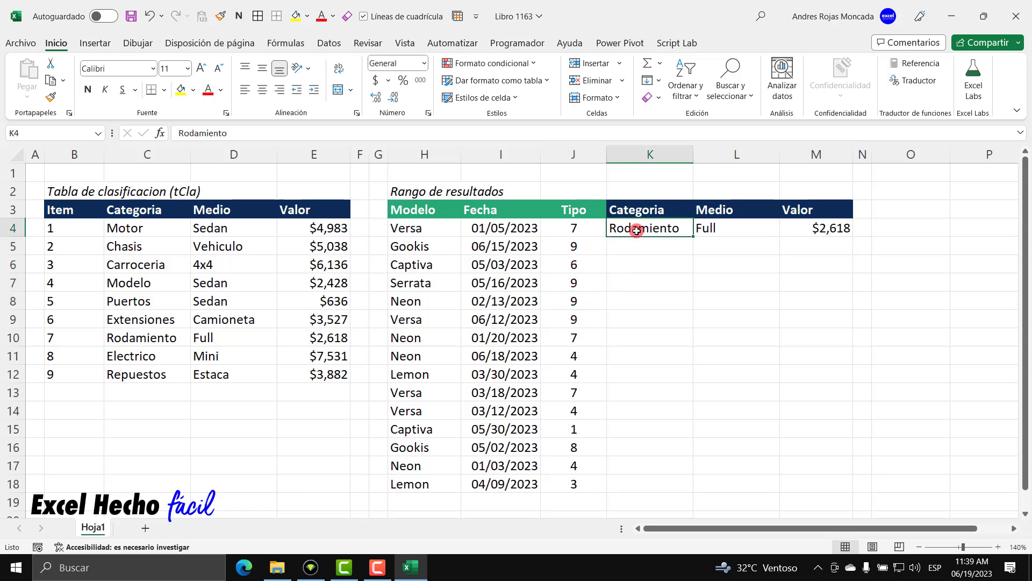
{"action": "key", "text": "ctrl+z"}
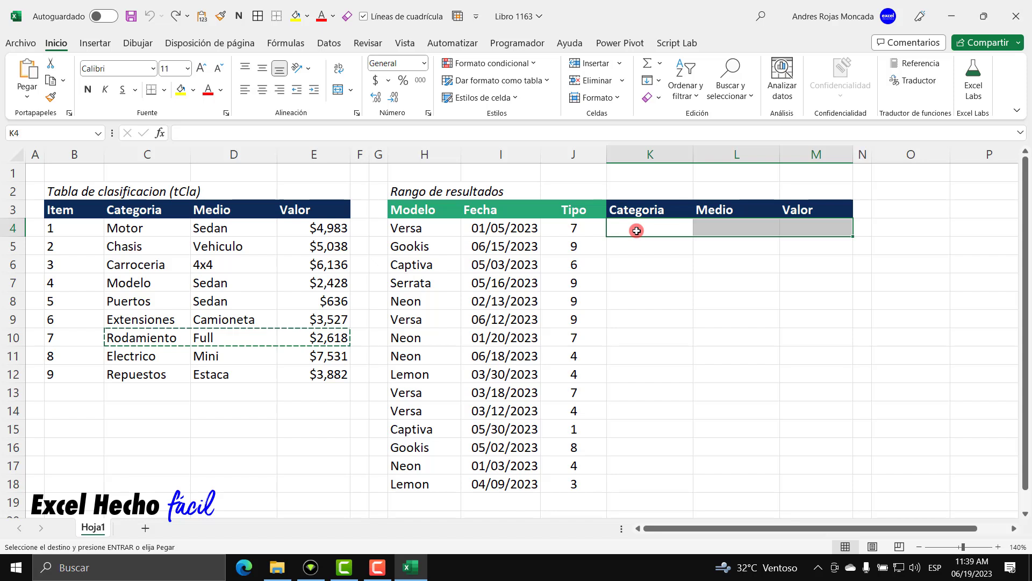
{"action": "key", "text": "Escape"}
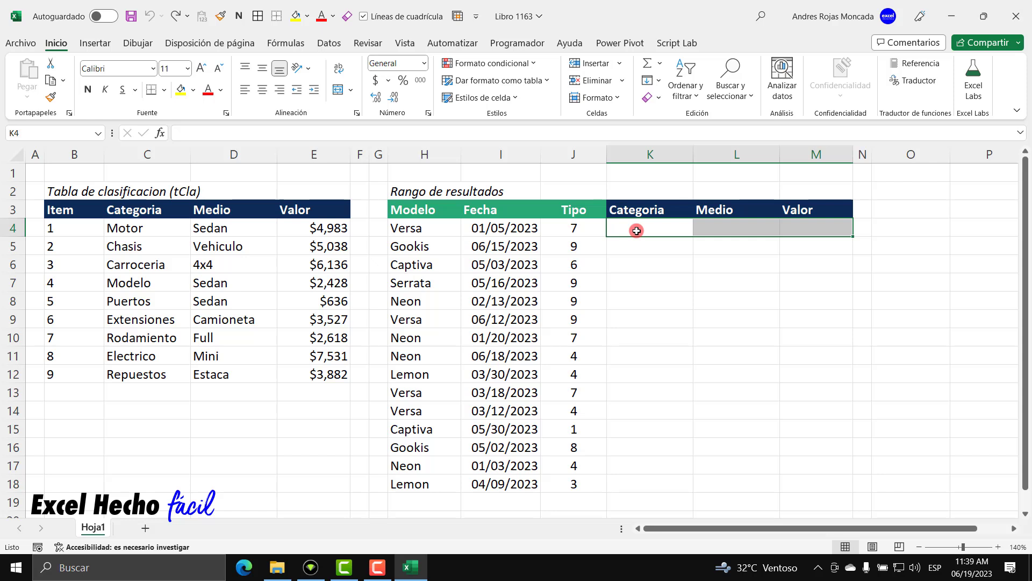
Step: Convert B3:E12 into a table with headers and apply the light black style with grey banded rows
{"action": "left_click_drag", "start_coordinate": [73, 215], "coordinate": [303, 369]}
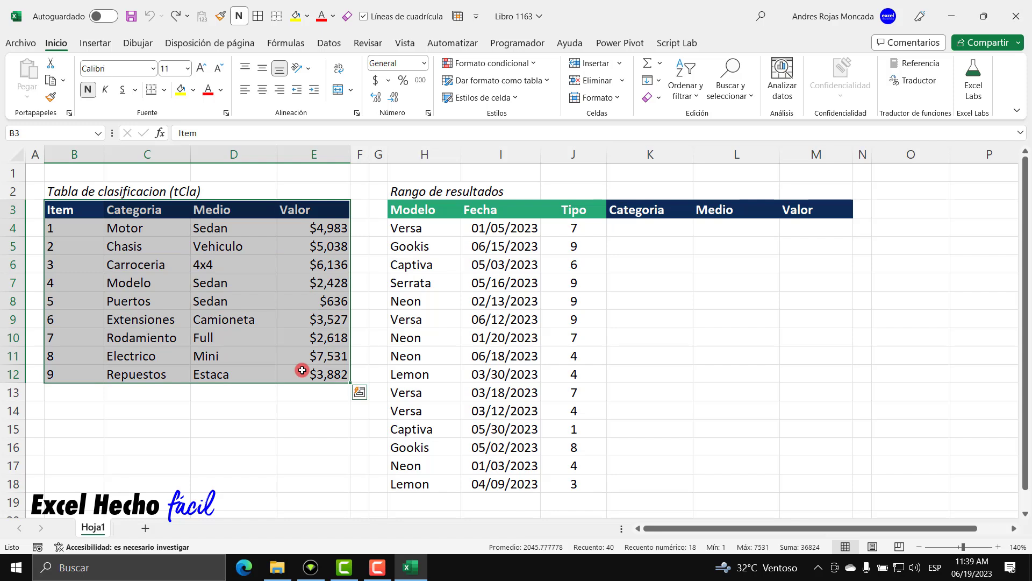
{"action": "key", "text": "ctrl+t"}
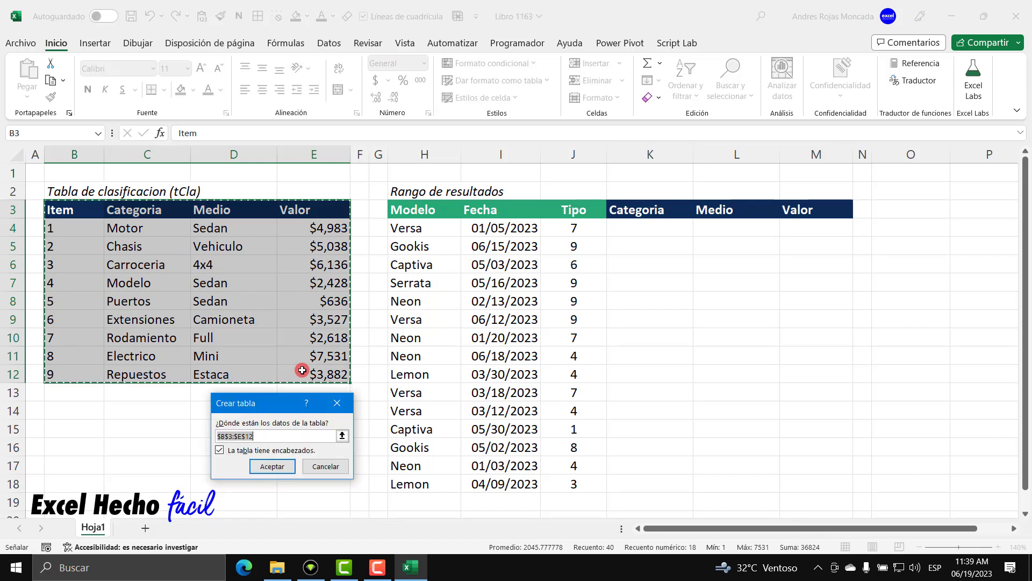
{"action": "left_click", "coordinate": [268, 467]}
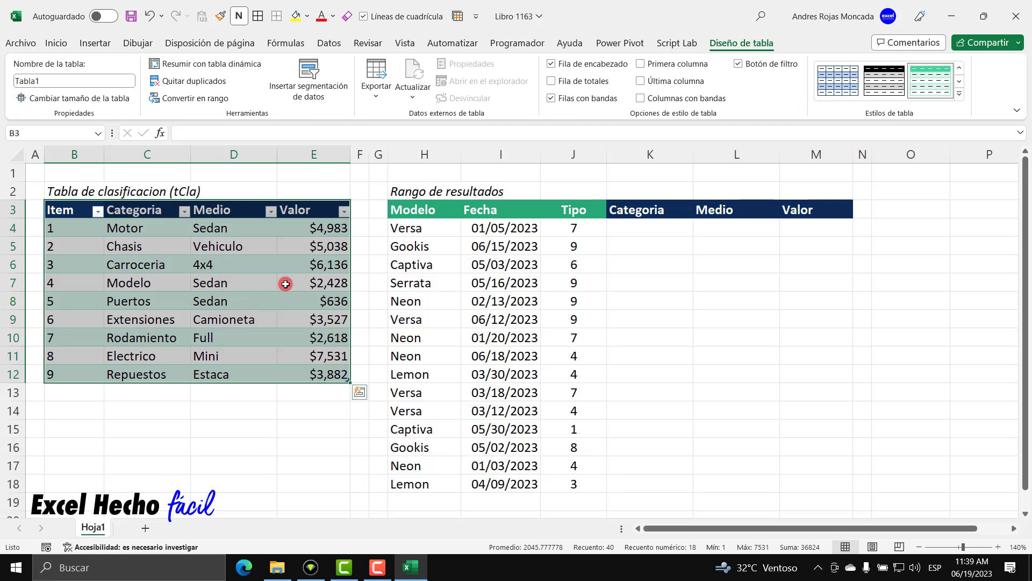
{"action": "left_click", "coordinate": [959, 94]}
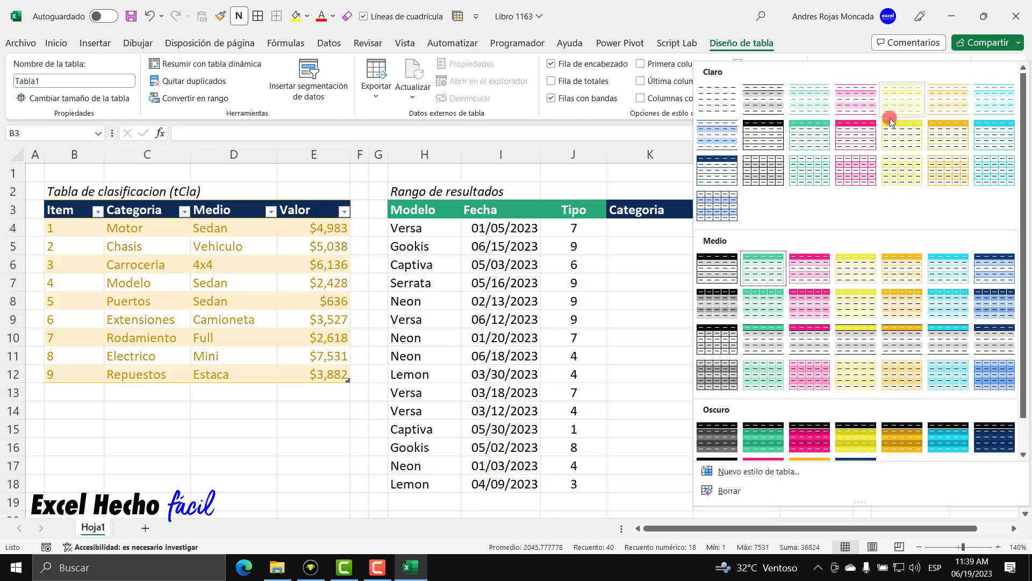
{"action": "left_click", "coordinate": [766, 105]}
Step: Name the classification table tCla
{"action": "left_click", "coordinate": [63, 209]}
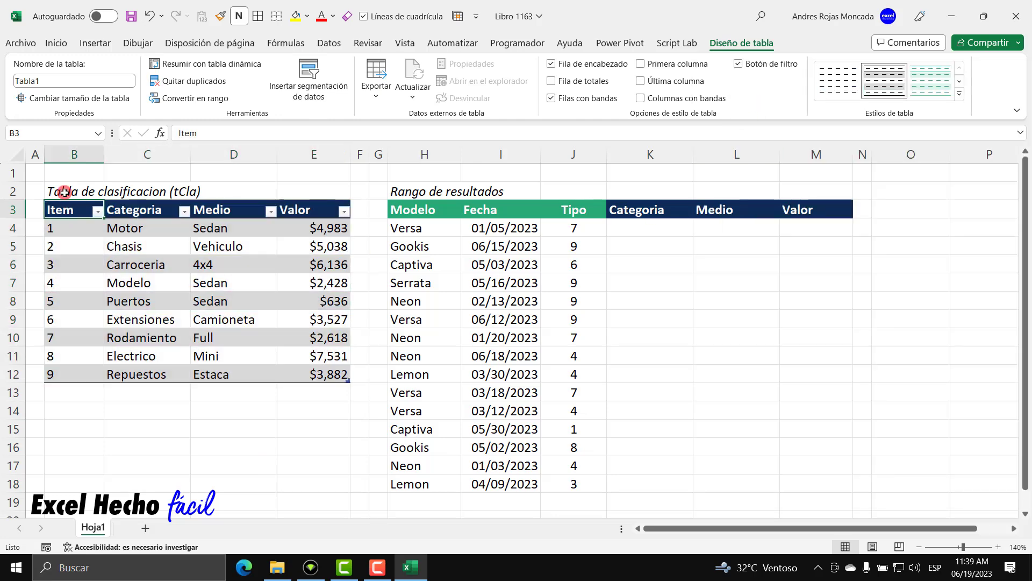
{"action": "left_click", "coordinate": [54, 81]}
{"action": "type", "text": "t"}
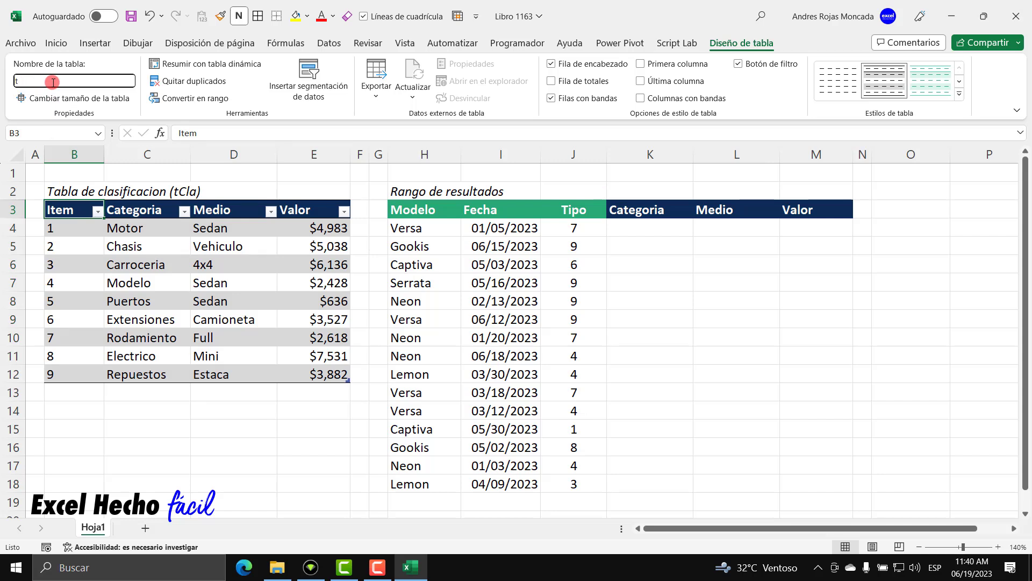
{"action": "type", "text": "Cla"}
{"action": "key", "text": "Return"}
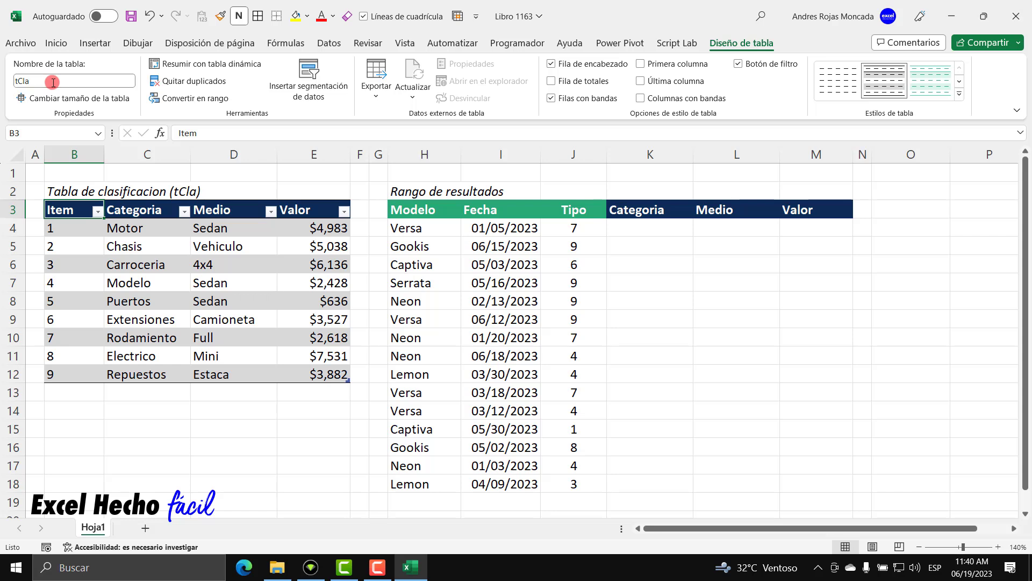
{"action": "left_click", "coordinate": [134, 230]}
{"action": "left_click", "coordinate": [237, 231]}
{"action": "left_click", "coordinate": [305, 239]}
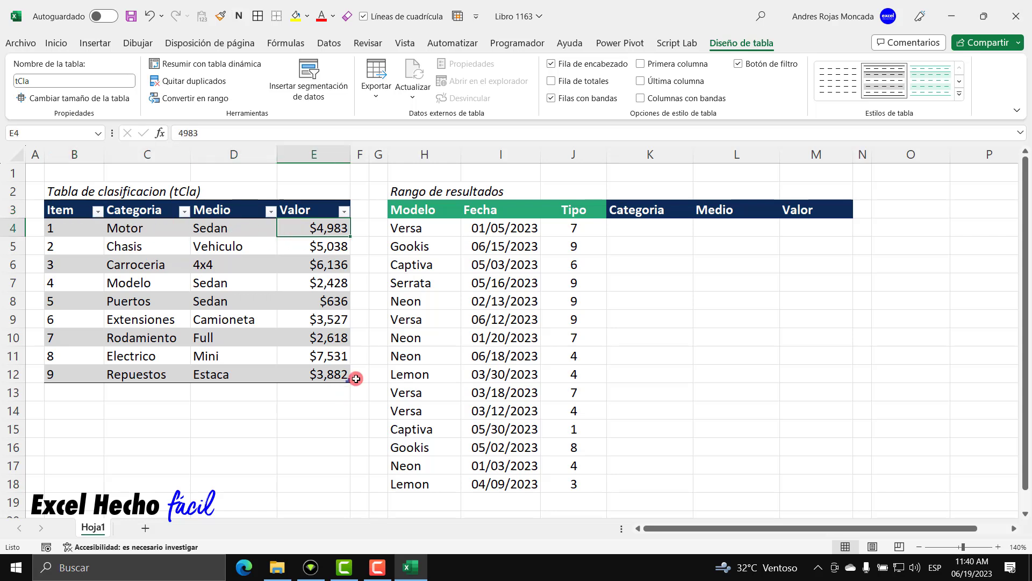
{"action": "left_click", "coordinate": [892, 222]}
Step: Enter =BUSCARX(J4,tCla[Item],tCla[[Categoria]:[Valor]]) in K4 to return the first row's Categoria, Medio and Valor
{"action": "left_click", "coordinate": [639, 228]}
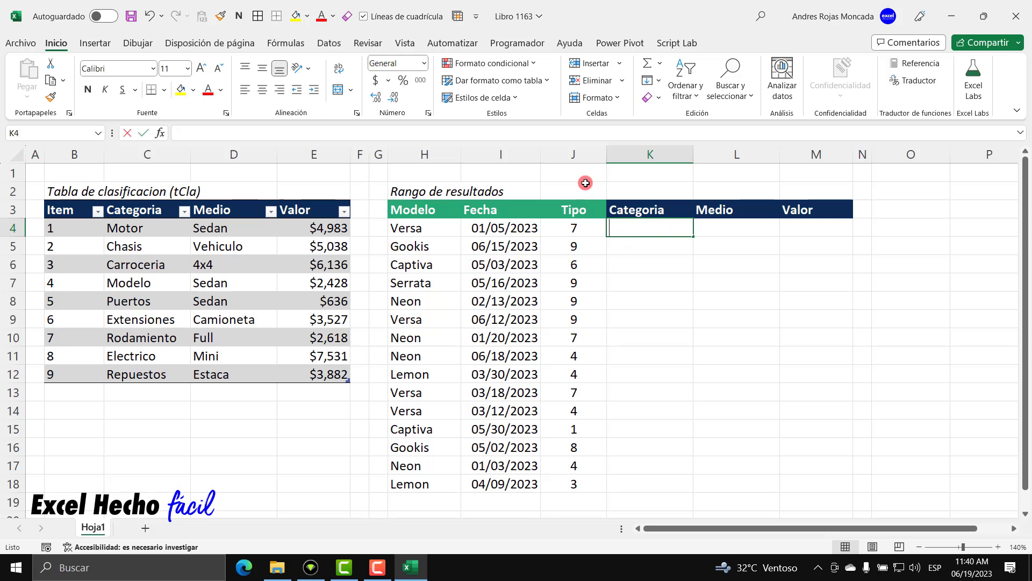
{"action": "type", "text": "=bus"}
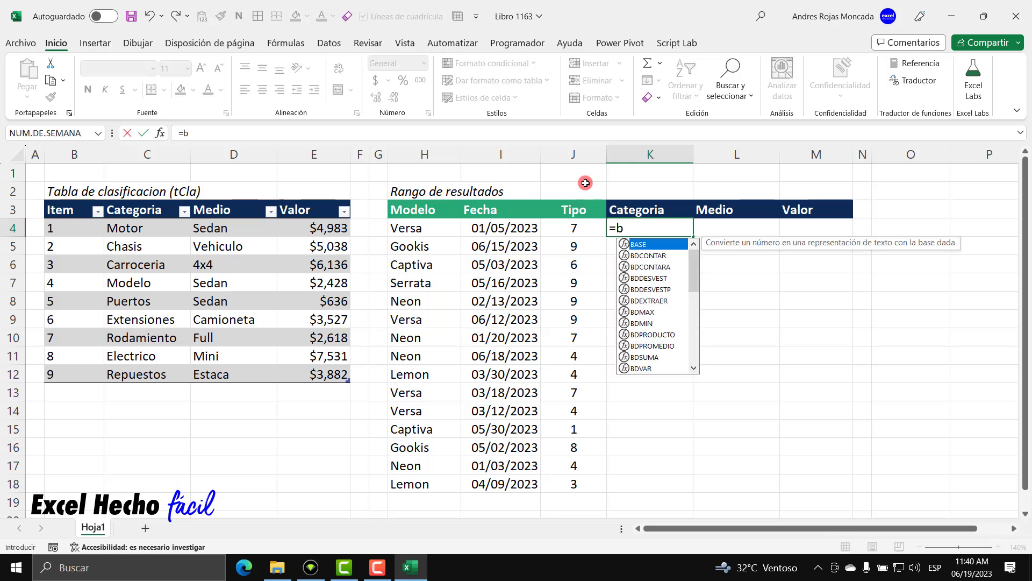
{"action": "key", "text": "Down"}
{"action": "key", "text": "Down"}
{"action": "key", "text": "Down"}
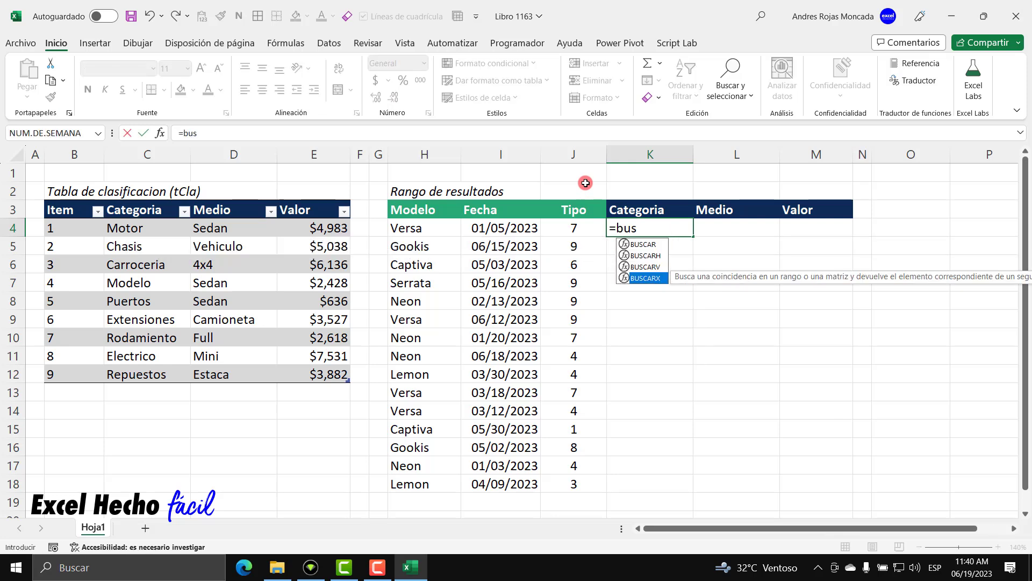
{"action": "key", "text": "Tab"}
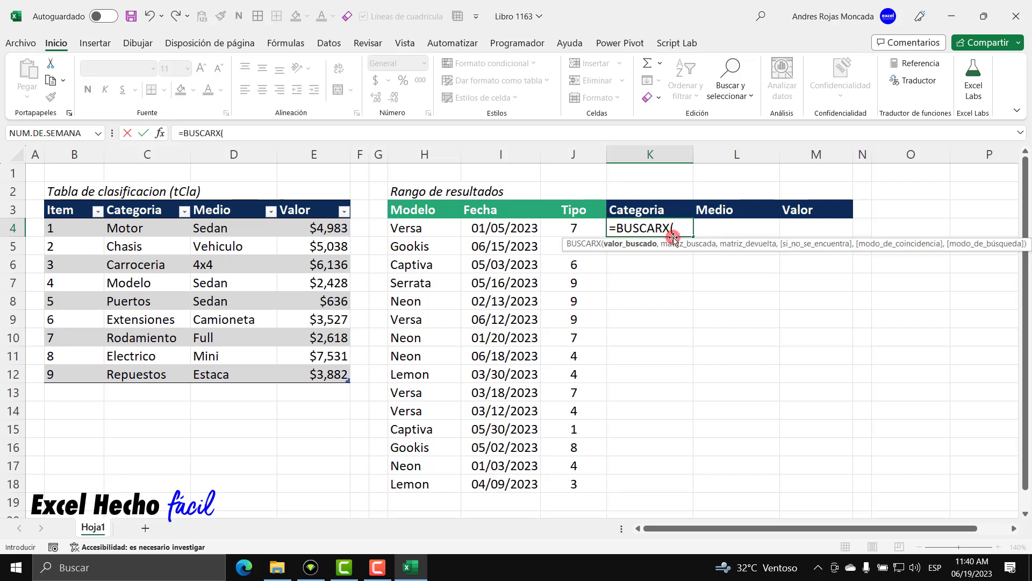
{"action": "left_click", "coordinate": [582, 226]}
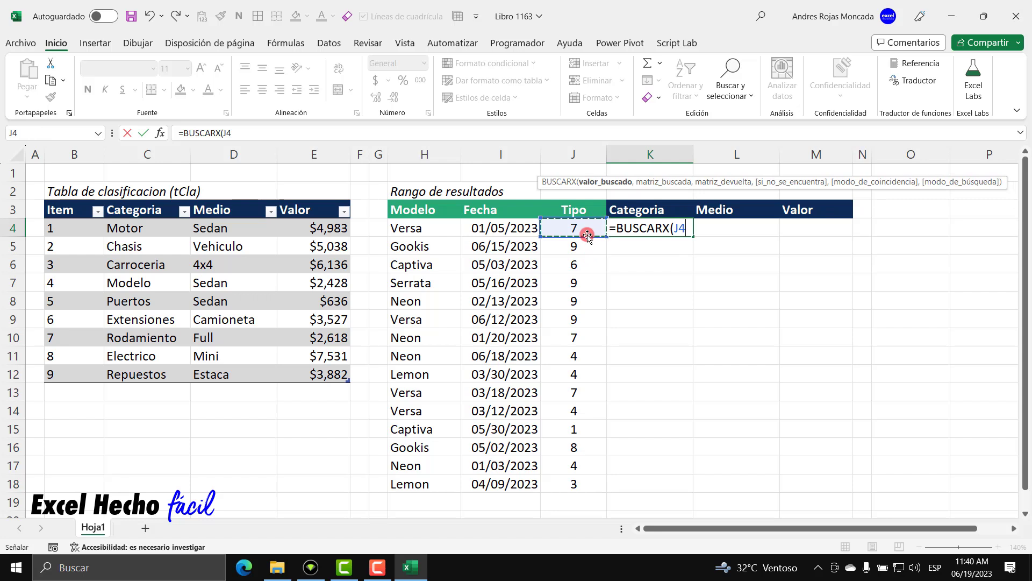
{"action": "type", "text": ","}
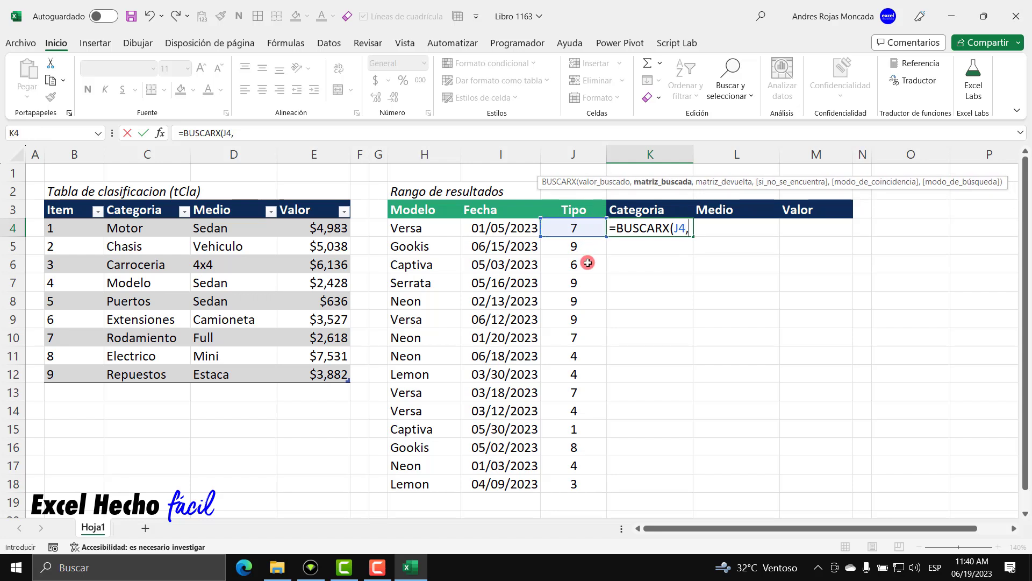
{"action": "left_click", "coordinate": [84, 202]}
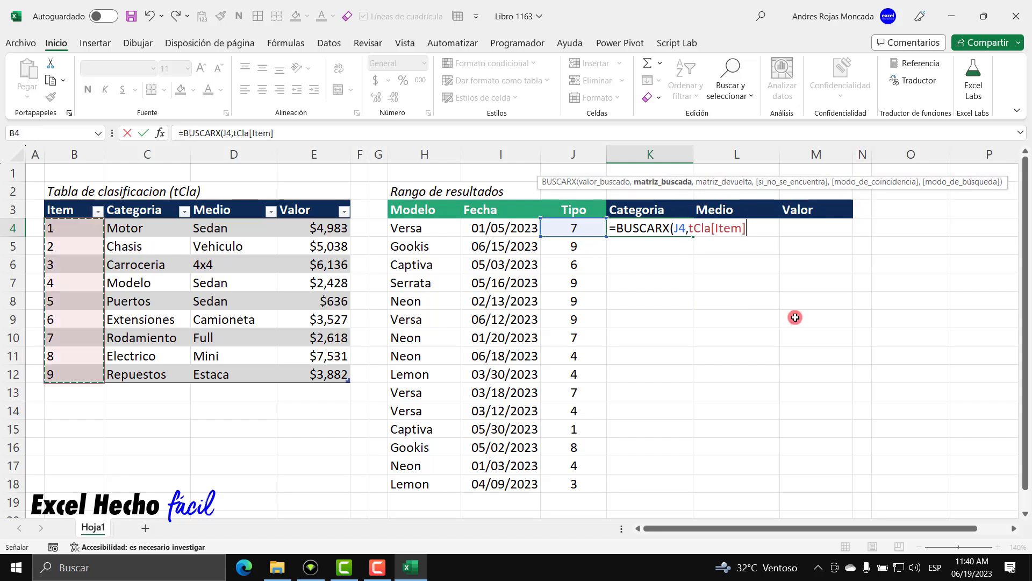
{"action": "type", "text": ","}
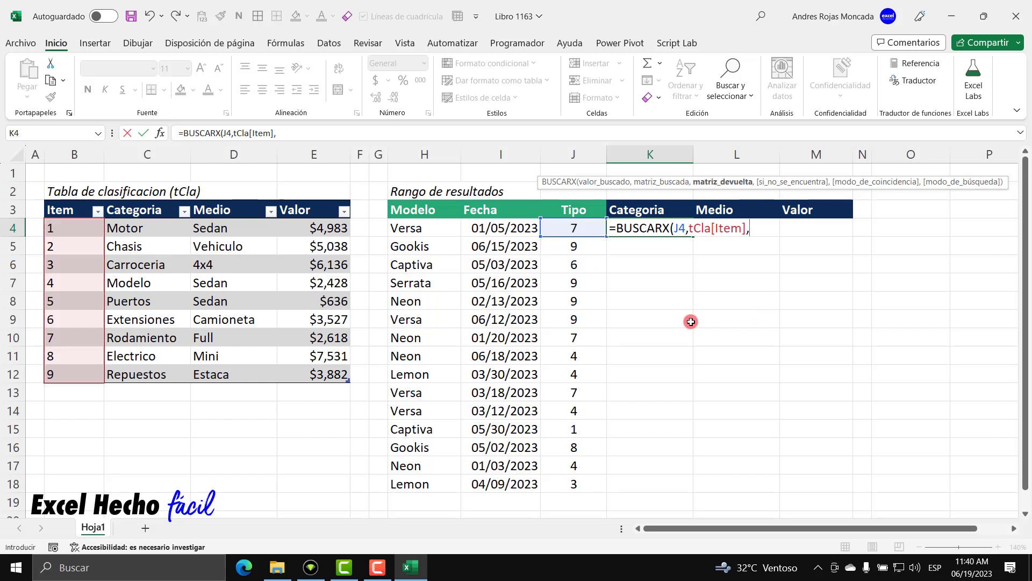
{"action": "left_click_drag", "start_coordinate": [157, 202], "coordinate": [318, 201]}
{"action": "type", "text": ")"}
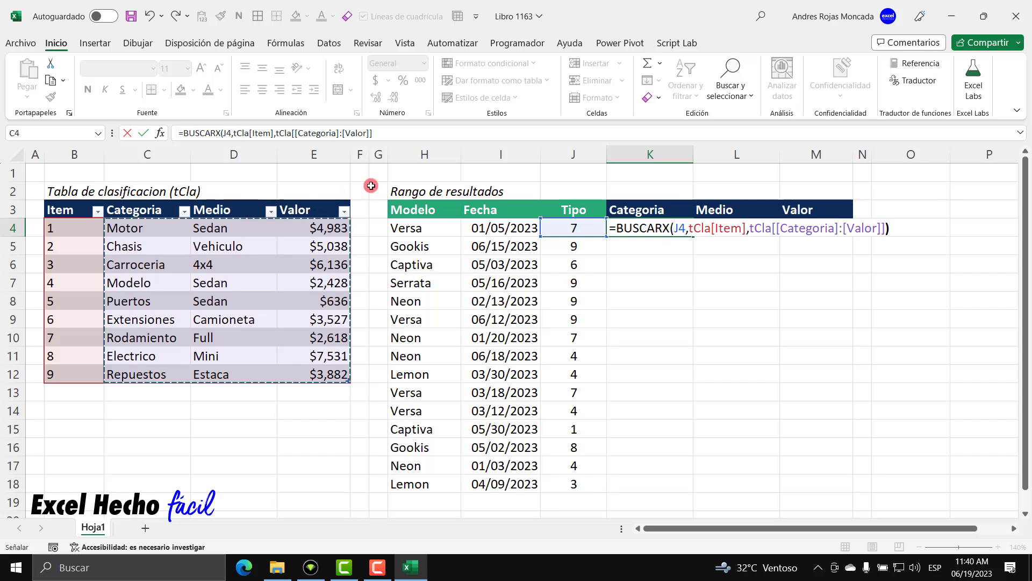
{"action": "key", "text": "Return"}
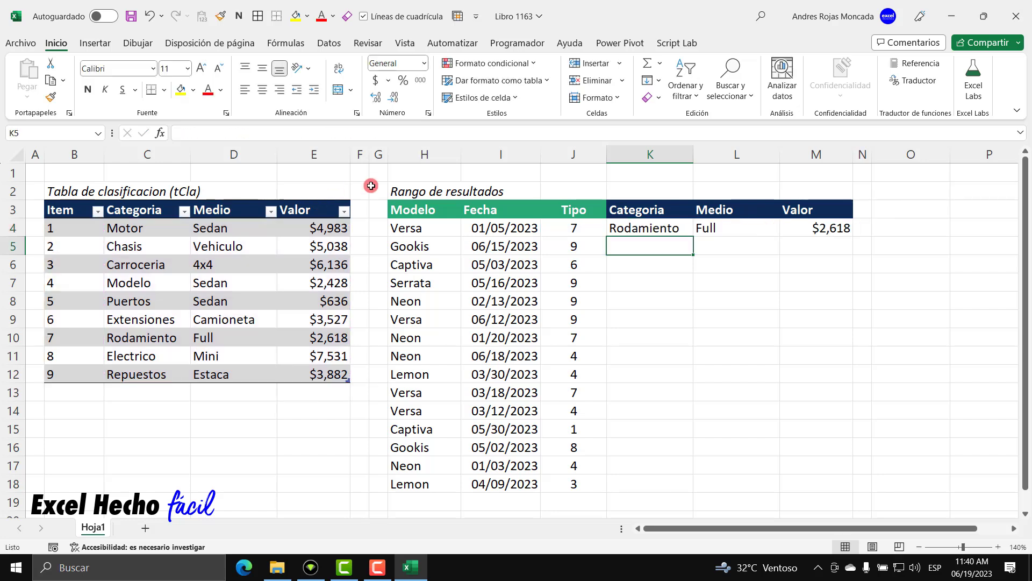
Step: Fill the BUSCARX formula from K4 down to K18, and undo the fill after checking the copied formulas
{"action": "left_click", "coordinate": [669, 228]}
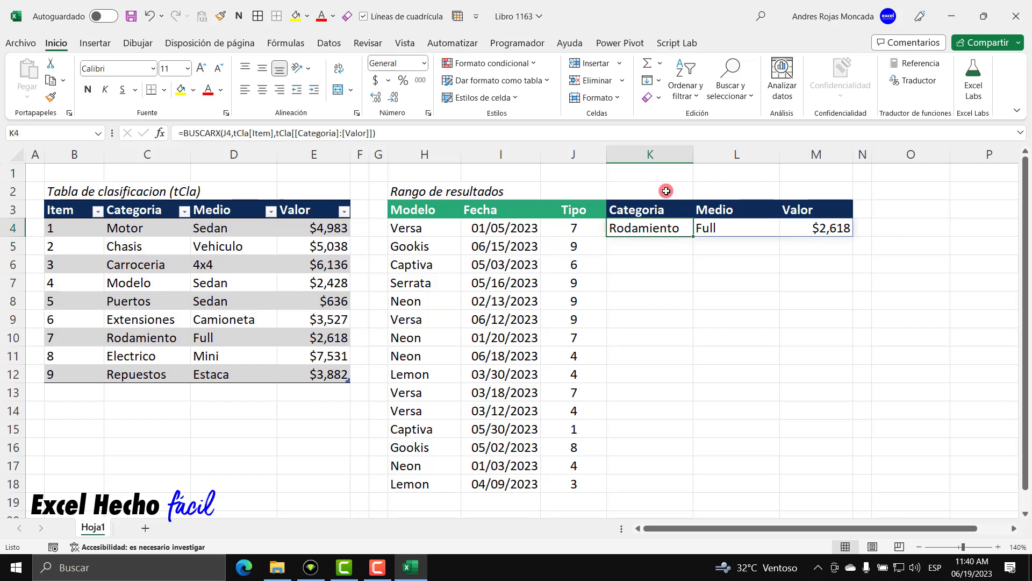
{"action": "left_click_drag", "start_coordinate": [692, 237], "coordinate": [669, 489]}
{"action": "left_click", "coordinate": [675, 249]}
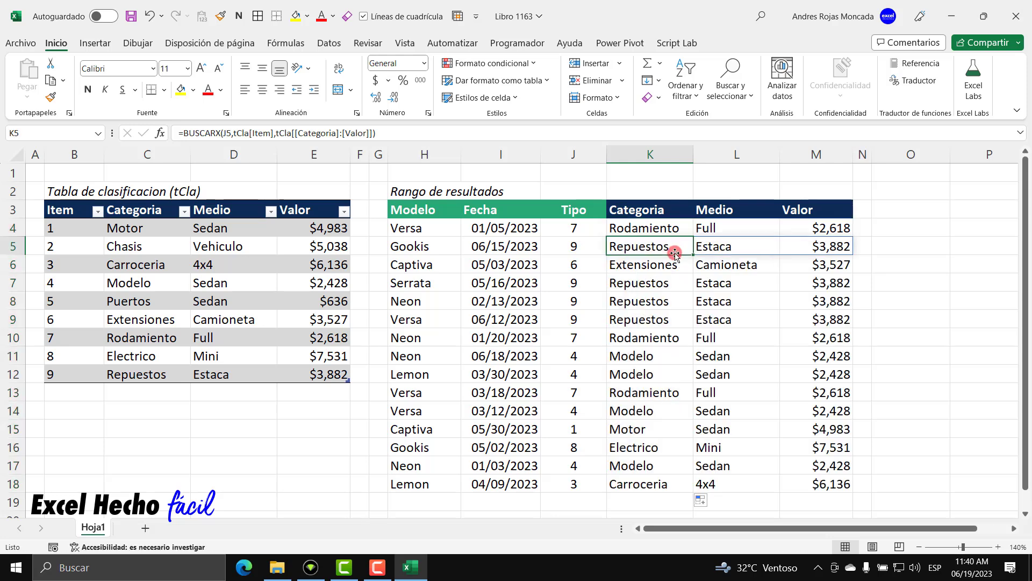
{"action": "left_click", "coordinate": [676, 262]}
{"action": "left_click", "coordinate": [677, 282]}
{"action": "left_click", "coordinate": [677, 301]}
{"action": "left_click", "coordinate": [678, 319]}
{"action": "left_click", "coordinate": [677, 337]}
{"action": "left_click", "coordinate": [677, 355]}
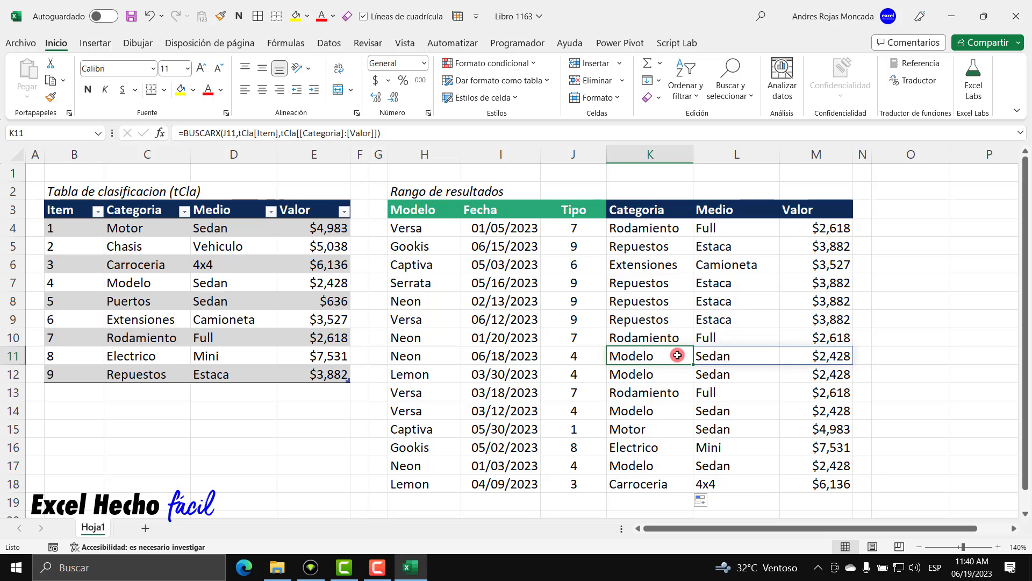
{"action": "key", "text": "ctrl+z"}
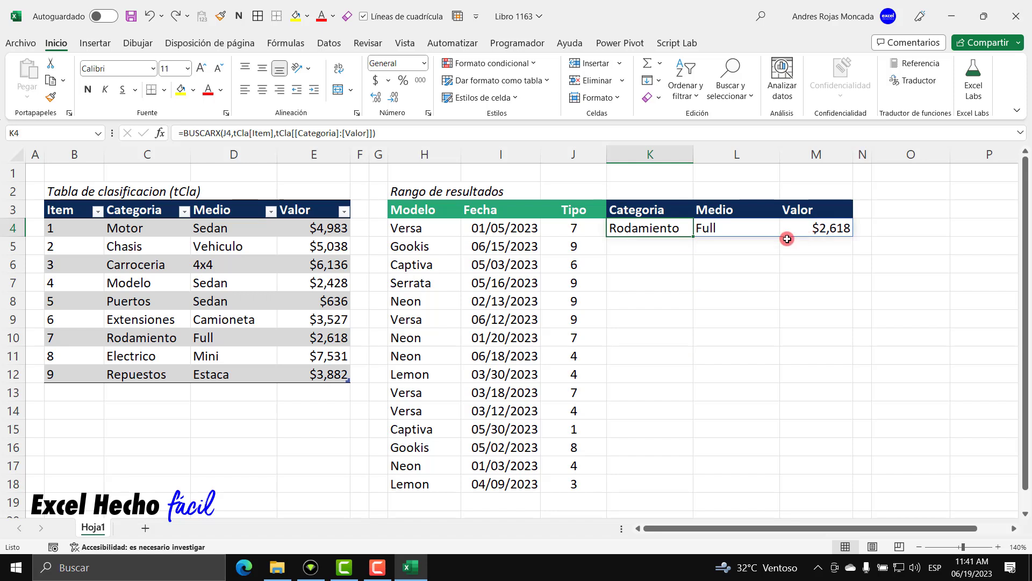
Step: Change the lookup value of the BUSCARX formula in K4 to the whole Tipo range J4:J18
{"action": "key", "text": "F2"}
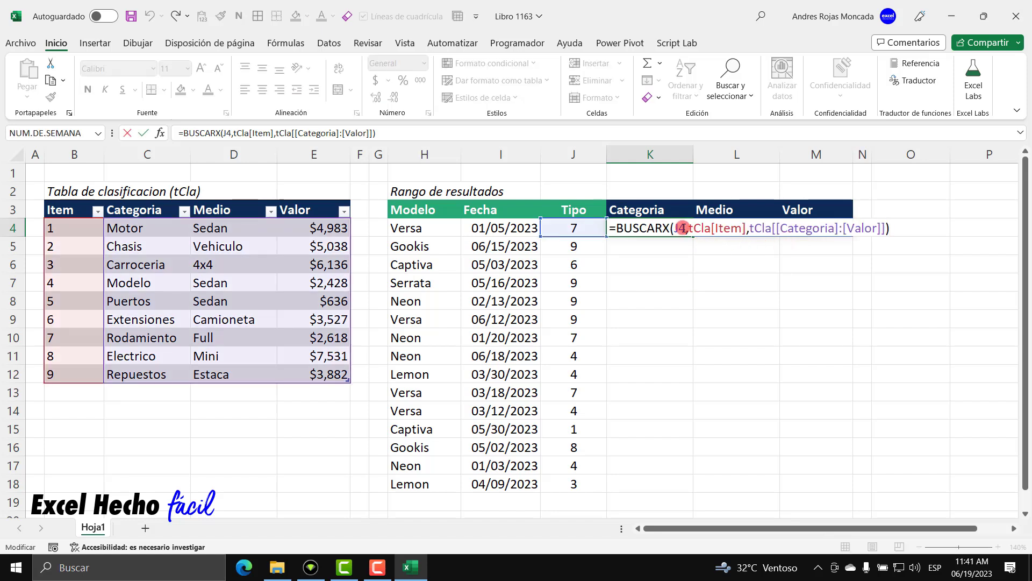
{"action": "double_click", "coordinate": [679, 225]}
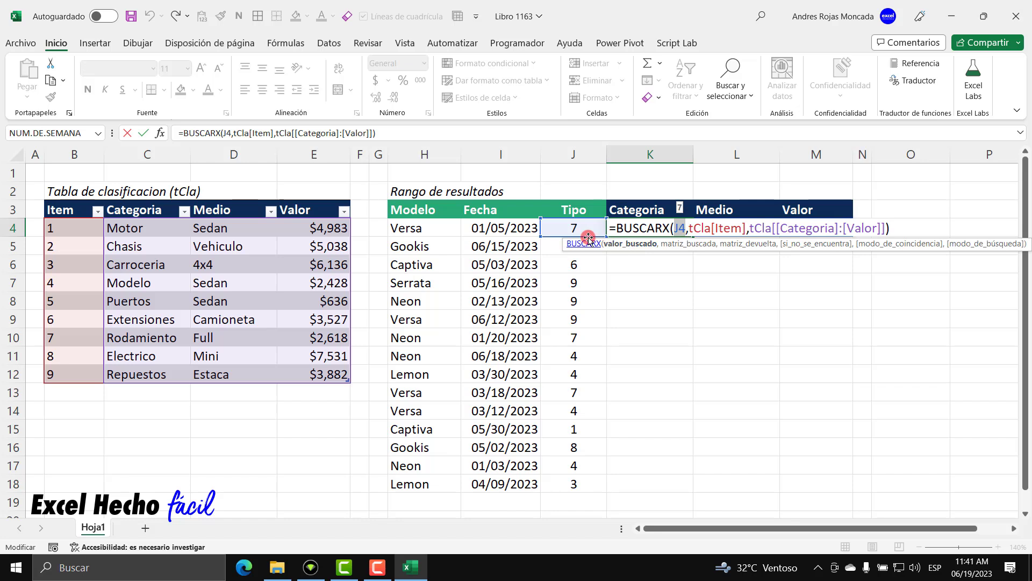
{"action": "left_click_drag", "start_coordinate": [588, 226], "coordinate": [581, 481]}
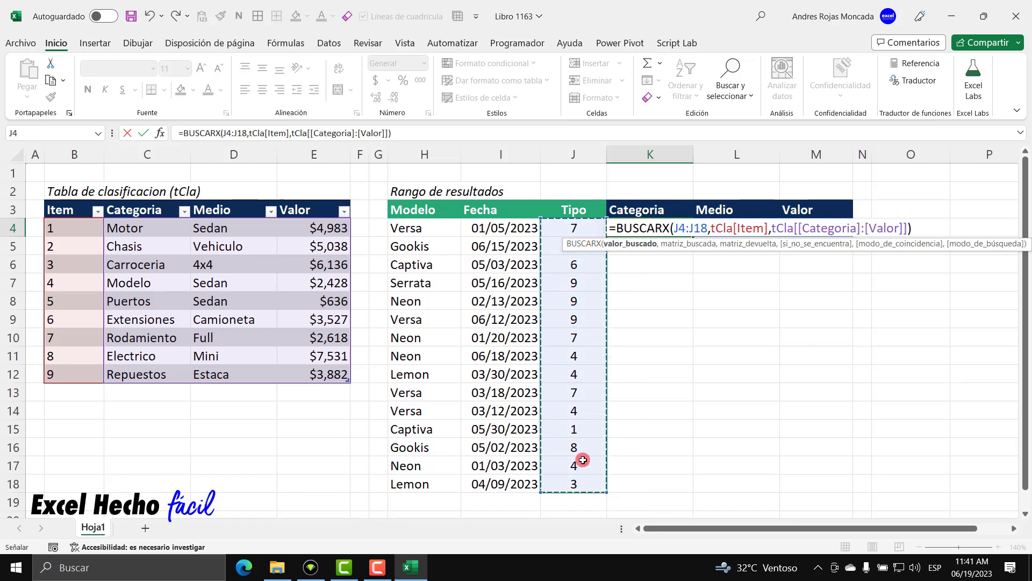
{"action": "left_click", "coordinate": [762, 246]}
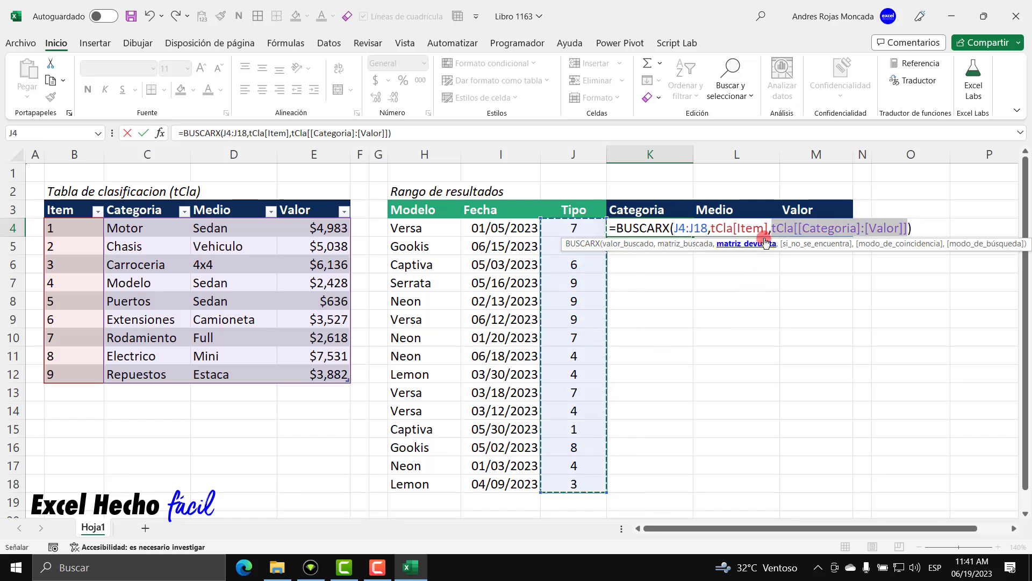
{"action": "left_click_drag", "start_coordinate": [973, 246], "coordinate": [957, 181]}
{"action": "left_click", "coordinate": [605, 181]}
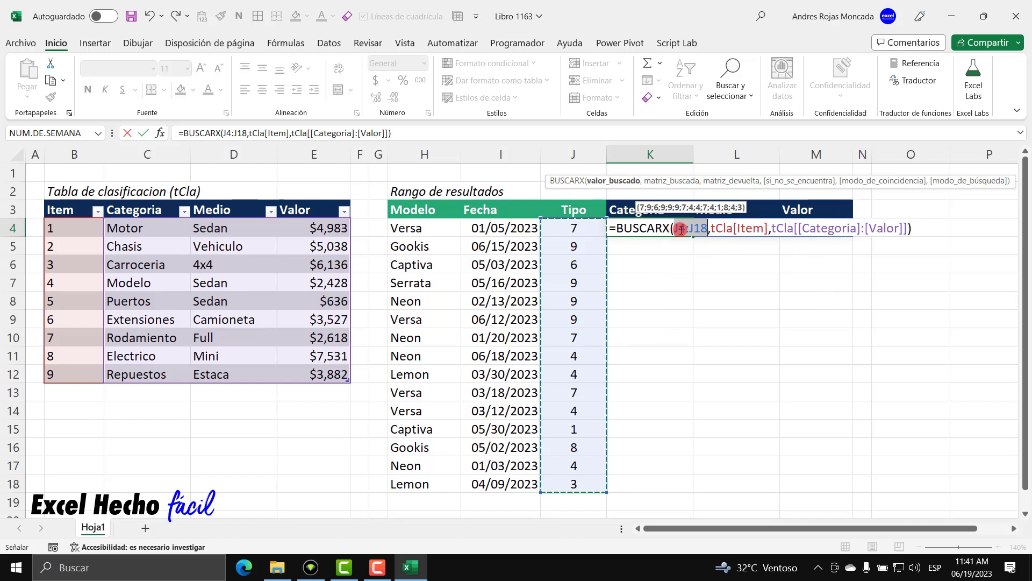
{"action": "left_click", "coordinate": [922, 230]}
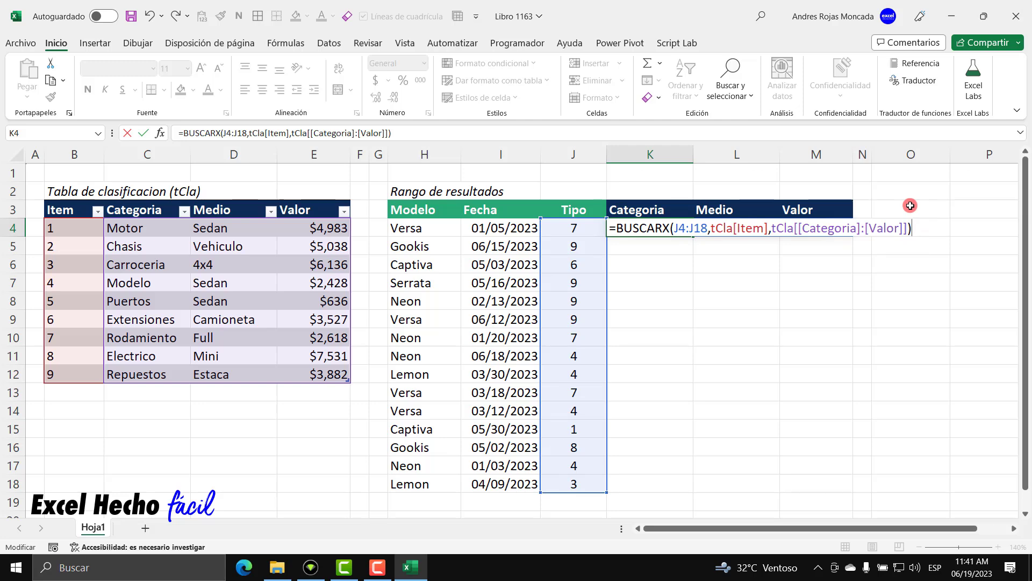
{"action": "key", "text": "Return"}
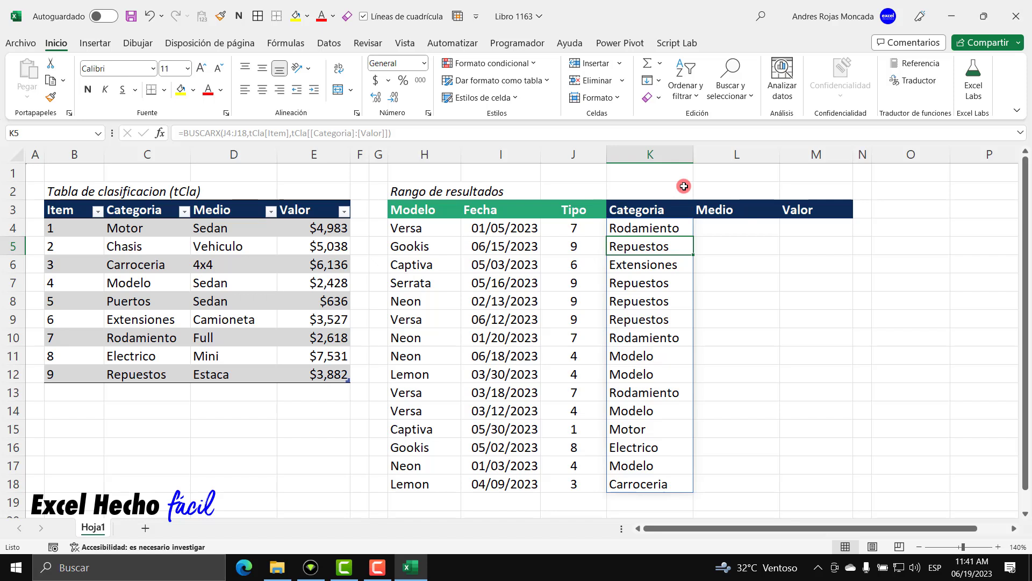
Step: Examine the lookup value and return array arguments of the BUSCARX formula in K4, leaving the formula as it is
{"action": "key", "text": "Up"}
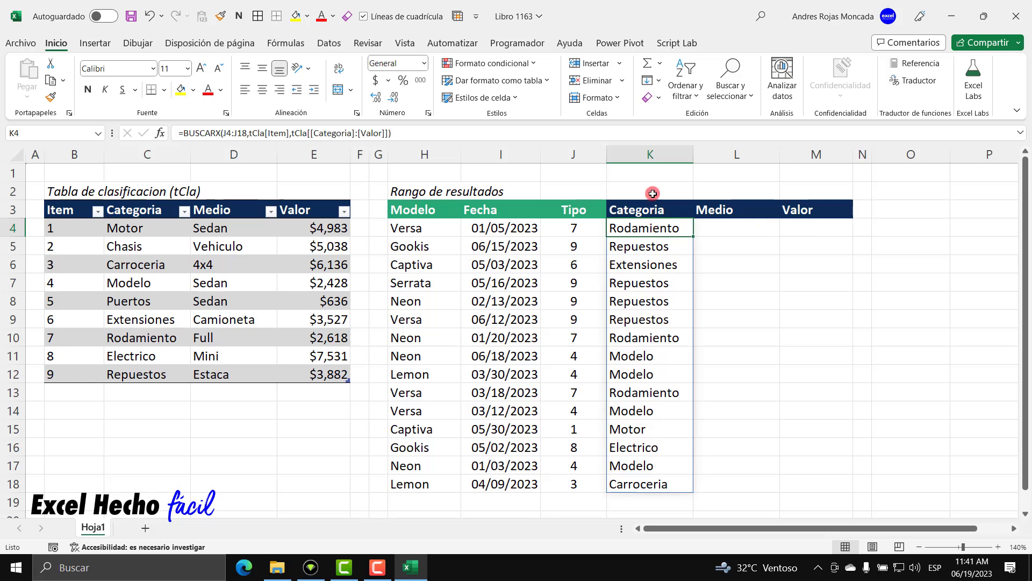
{"action": "key", "text": "F2"}
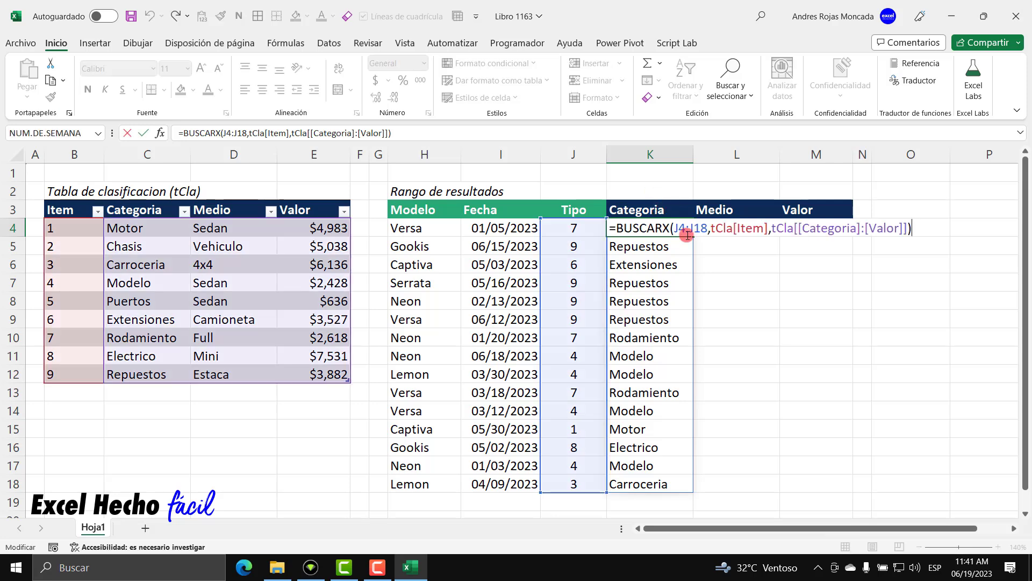
{"action": "left_click_drag", "start_coordinate": [708, 228], "coordinate": [674, 228]}
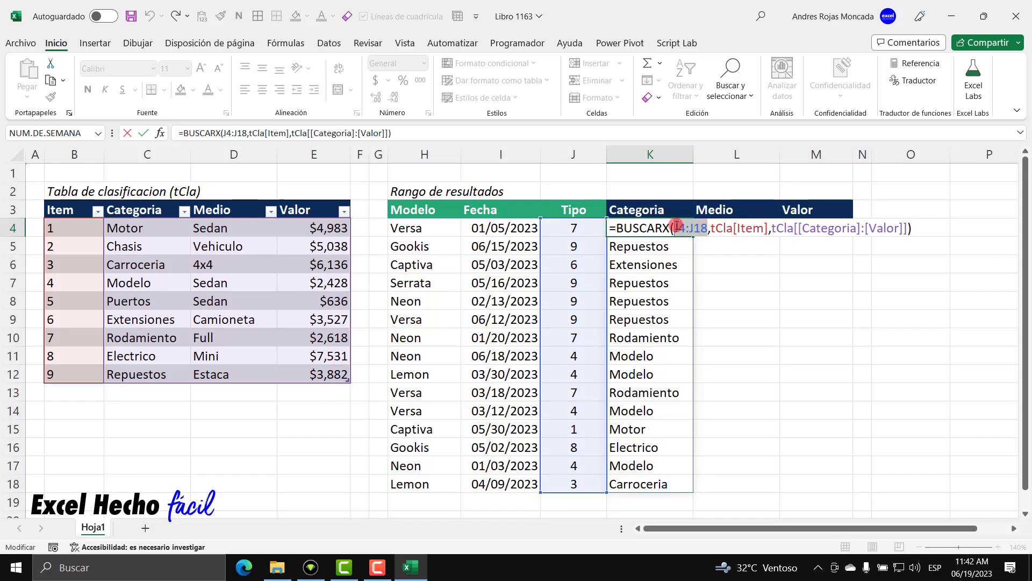
{"action": "left_click", "coordinate": [726, 244]}
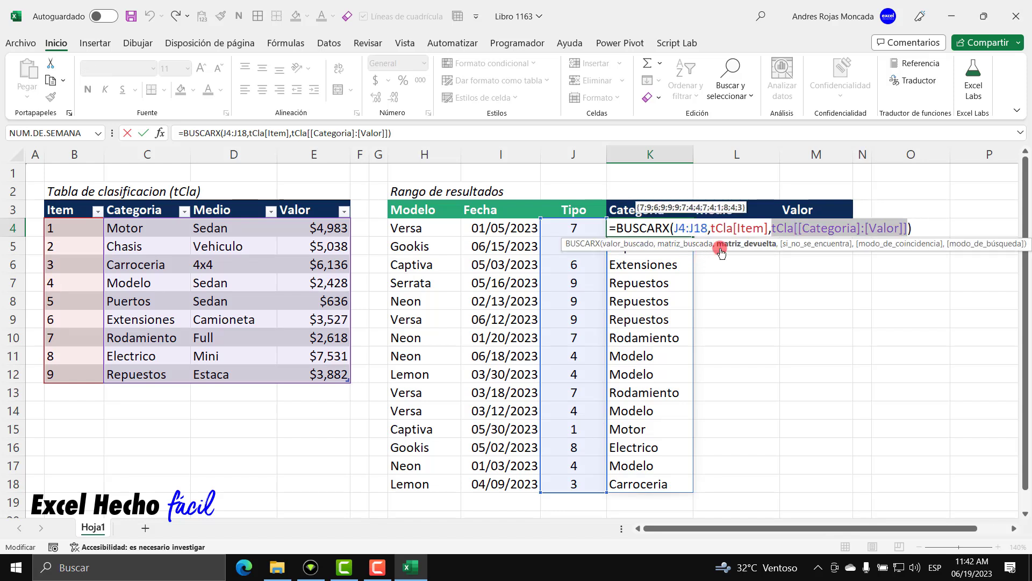
{"action": "left_click", "coordinate": [661, 248]}
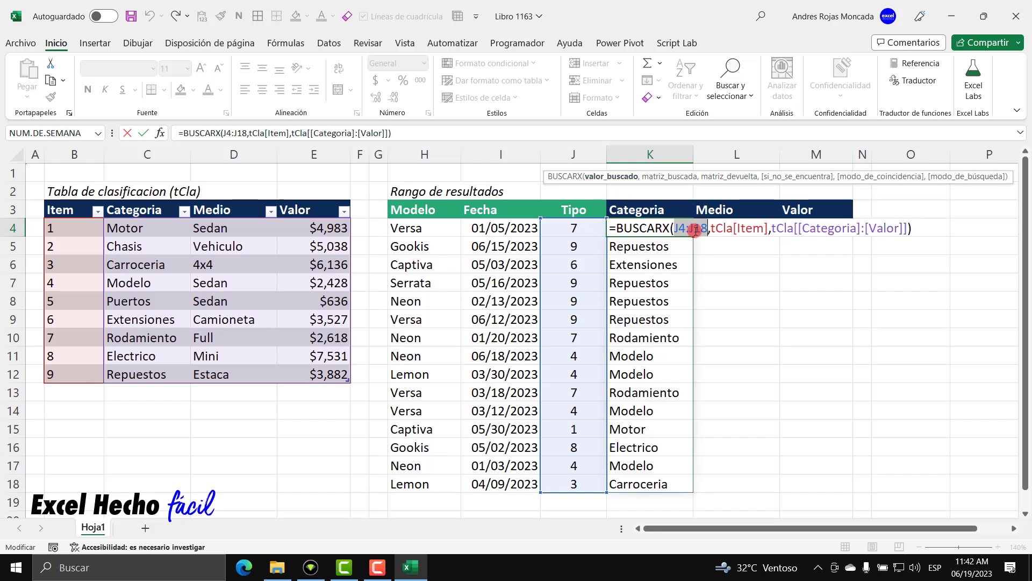
{"action": "left_click", "coordinate": [733, 176]}
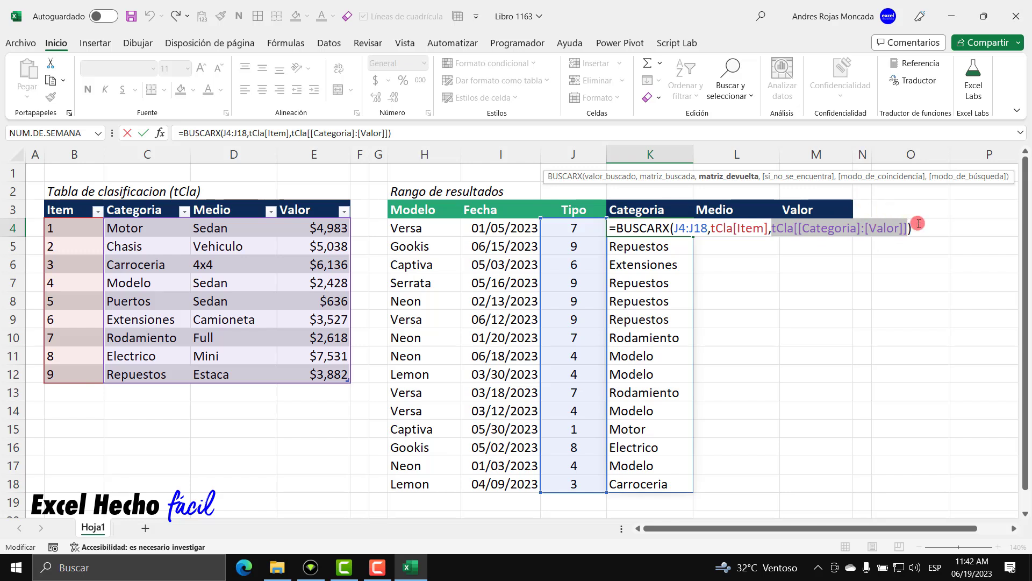
{"action": "left_click_drag", "start_coordinate": [708, 228], "coordinate": [674, 228]}
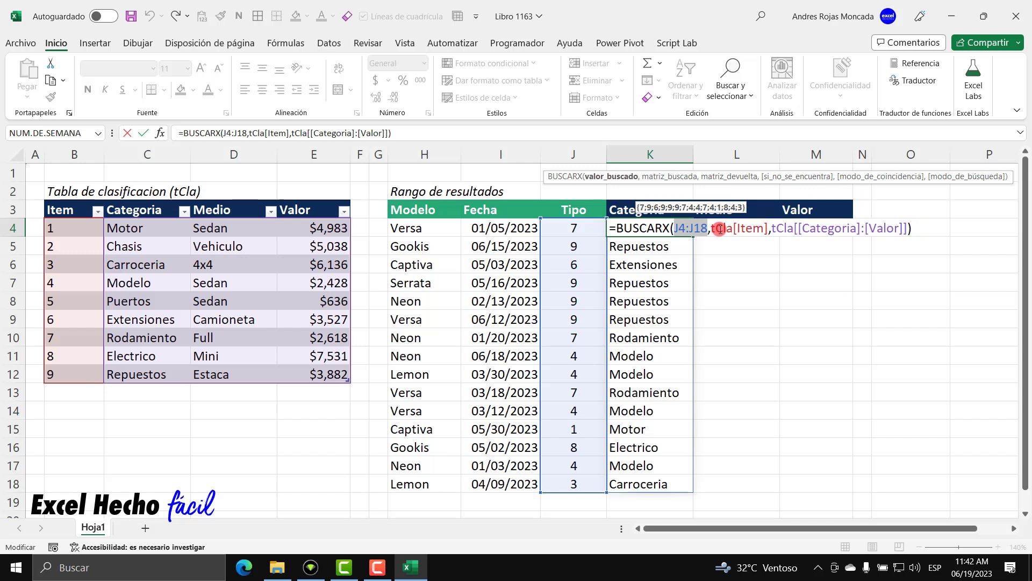
{"action": "left_click_drag", "start_coordinate": [772, 228], "coordinate": [898, 221]}
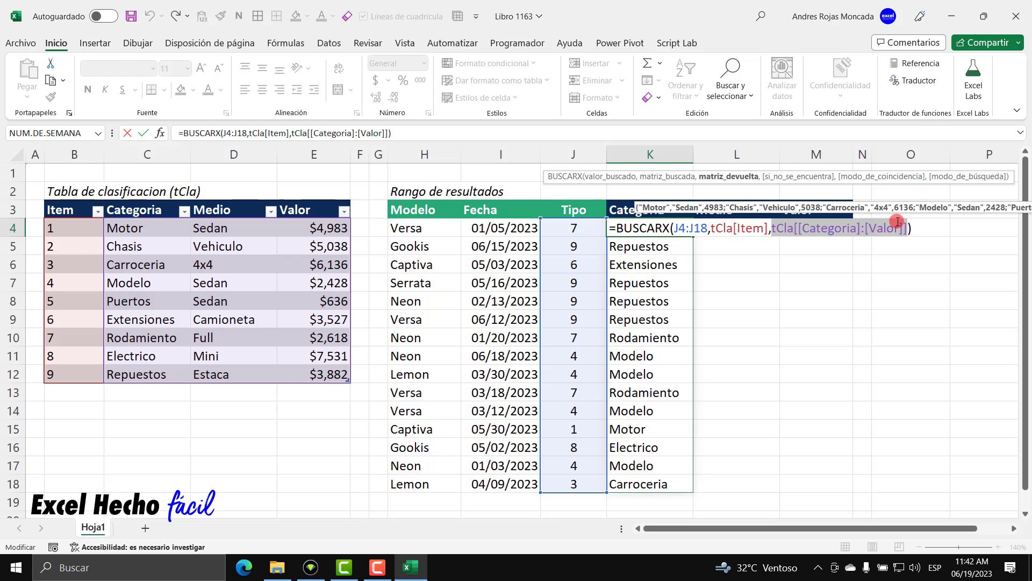
{"action": "left_click_drag", "start_coordinate": [706, 228], "coordinate": [674, 228]}
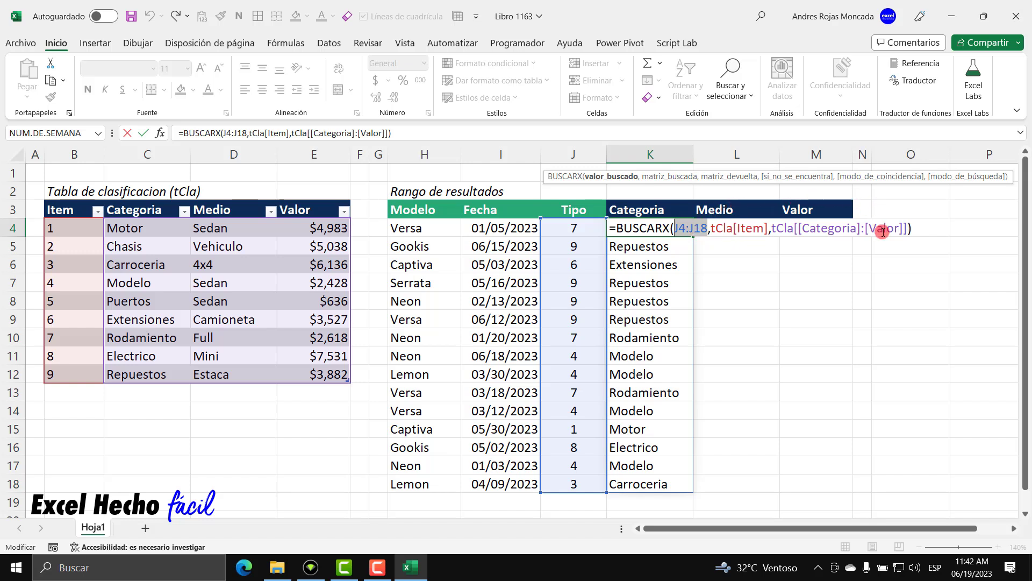
{"action": "left_click", "coordinate": [752, 177]}
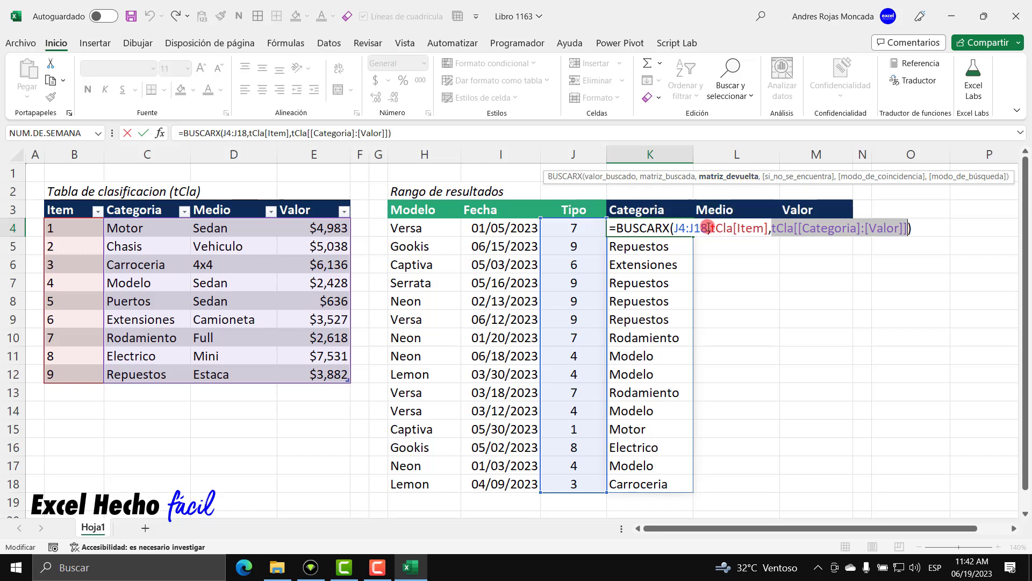
{"action": "left_click", "coordinate": [704, 228]}
{"action": "left_click", "coordinate": [630, 180]}
{"action": "key", "text": "Escape"}
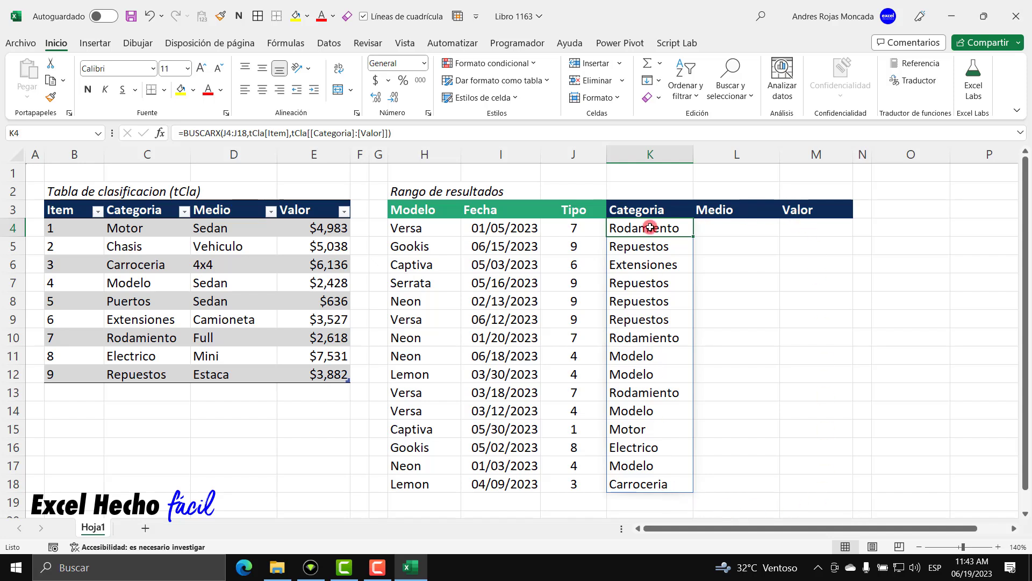
Step: Compare the K4:M18 results area with the Tipo range J4:J18, and delete the BUSCARX formula in K4
{"action": "left_click_drag", "start_coordinate": [650, 227], "coordinate": [807, 478]}
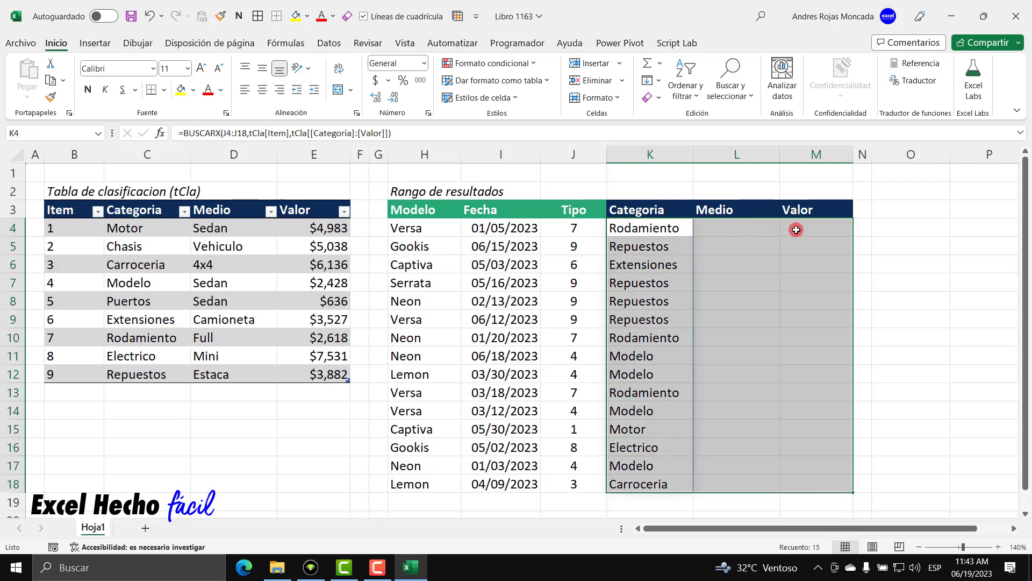
{"action": "left_click_drag", "start_coordinate": [584, 227], "coordinate": [580, 484]}
{"action": "left_click", "coordinate": [666, 228]}
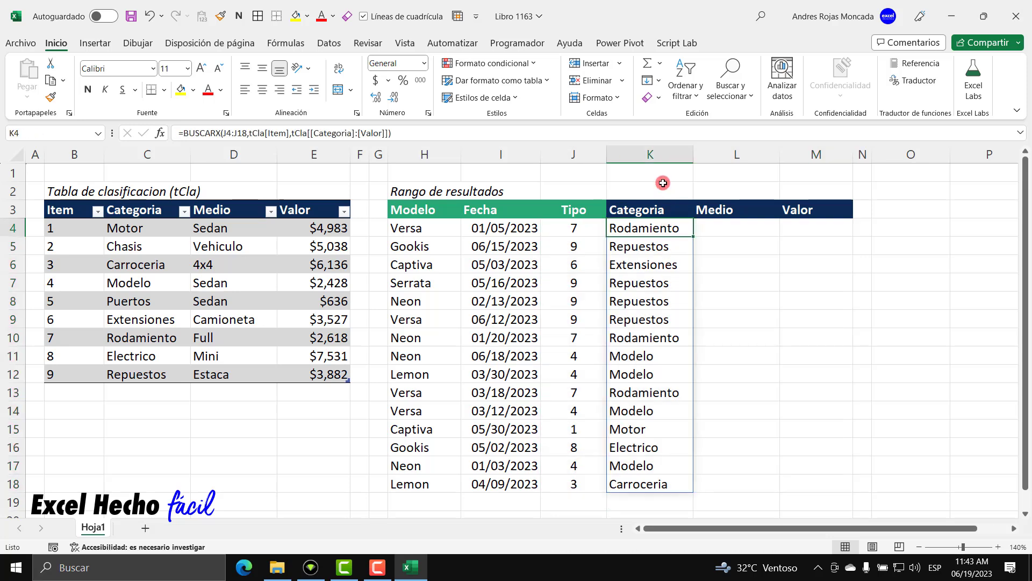
{"action": "key", "text": "Delete"}
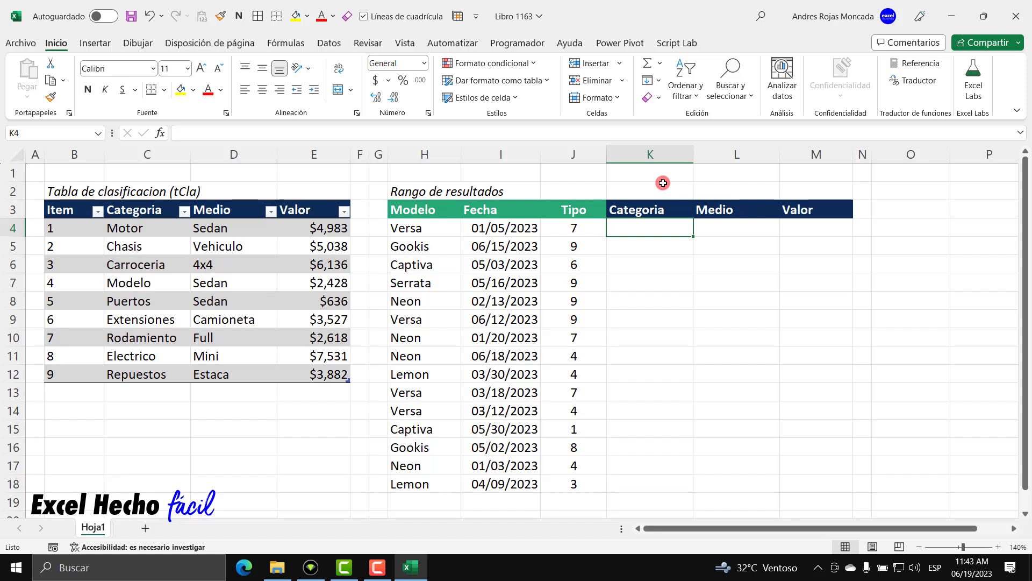
Step: Start an ARCHIVOMAKEARRAY formula in K4 with CONTARA(J4:J18) as its rows argument
{"action": "type", "text": "=ar"}
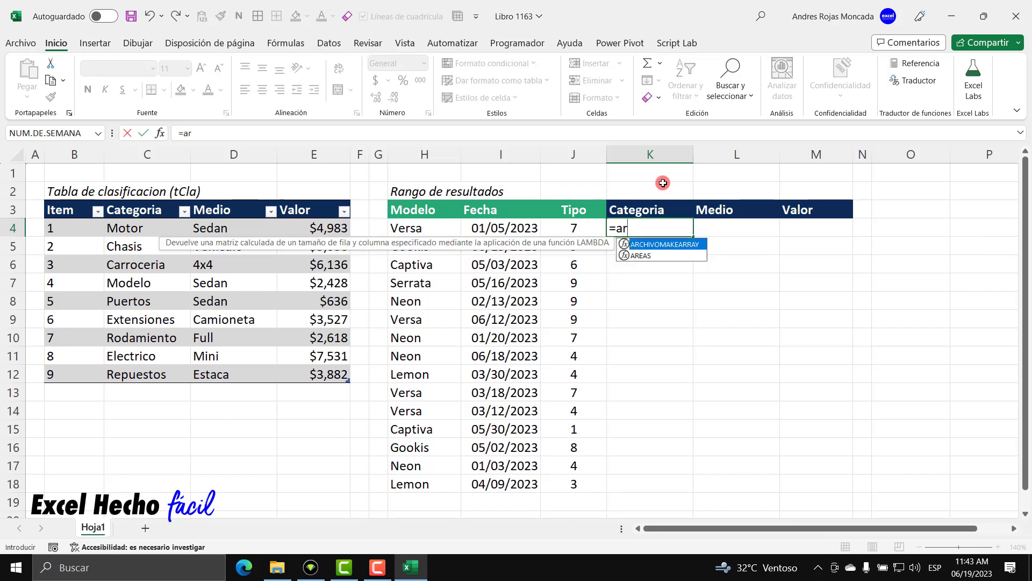
{"action": "type", "text": "chi"}
{"action": "key", "text": "Tab"}
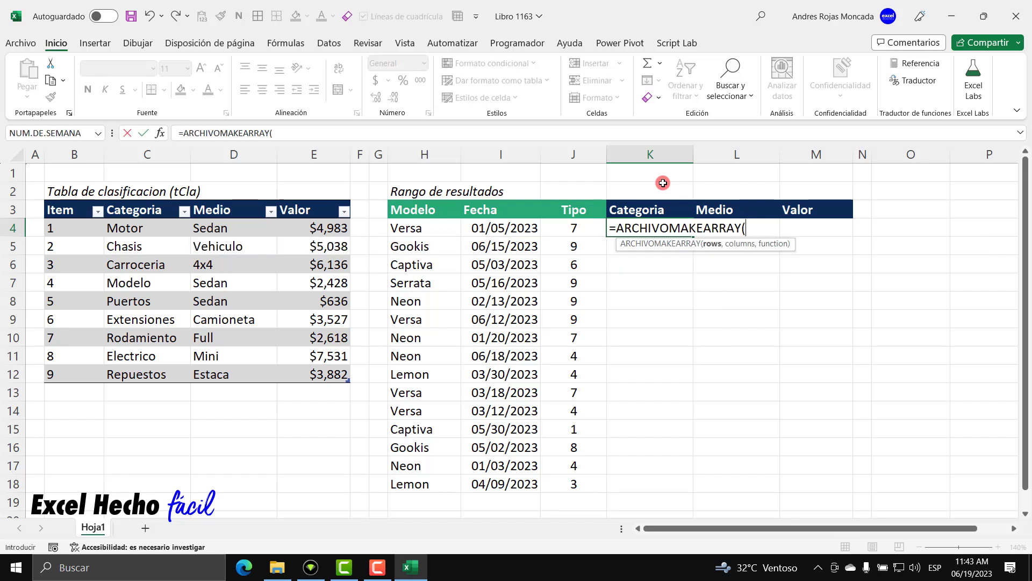
{"action": "left_click_drag", "start_coordinate": [792, 246], "coordinate": [779, 186]}
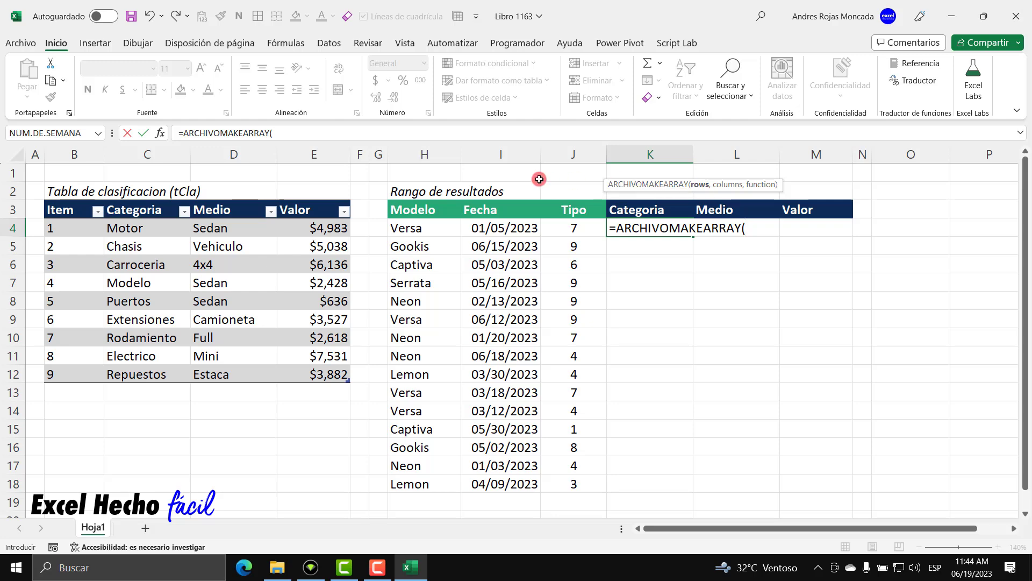
{"action": "type", "text": "contar"}
{"action": "key", "text": "Down"}
{"action": "key", "text": "Down"}
{"action": "key", "text": "Down"}
{"action": "key", "text": "Down"}
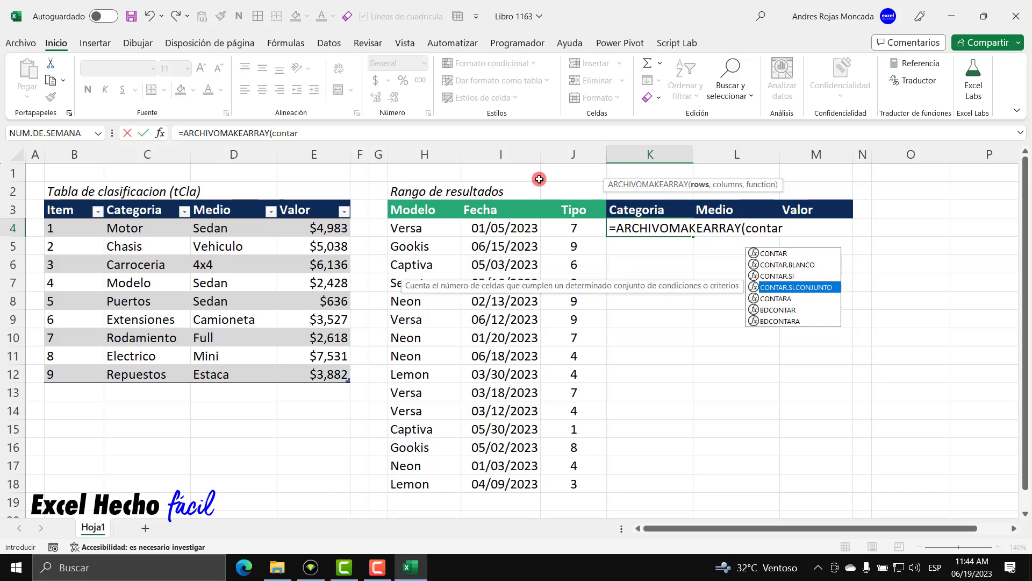
{"action": "key", "text": "Tab"}
{"action": "left_click_drag", "start_coordinate": [578, 226], "coordinate": [572, 484]}
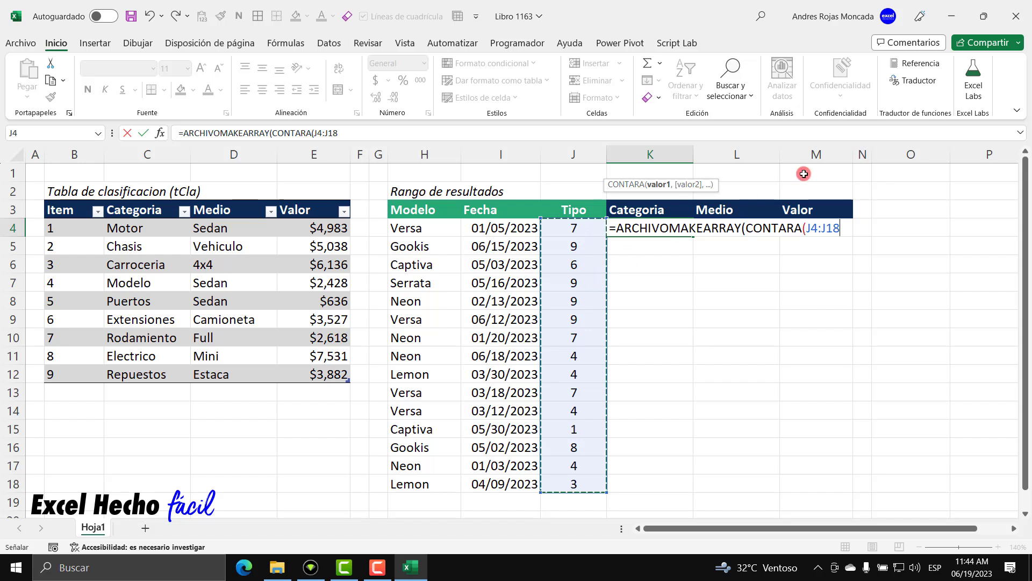
{"action": "type", "text": ")"}
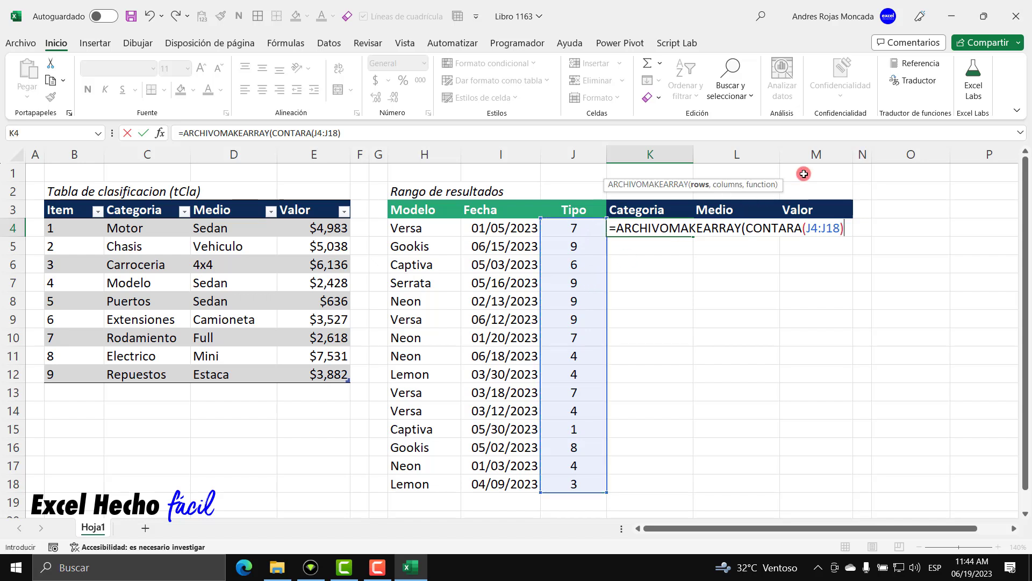
Step: Evaluate the rows argument inside the K4 formula to check it, and restore the CONTARA expression
{"action": "left_click", "coordinate": [702, 186]}
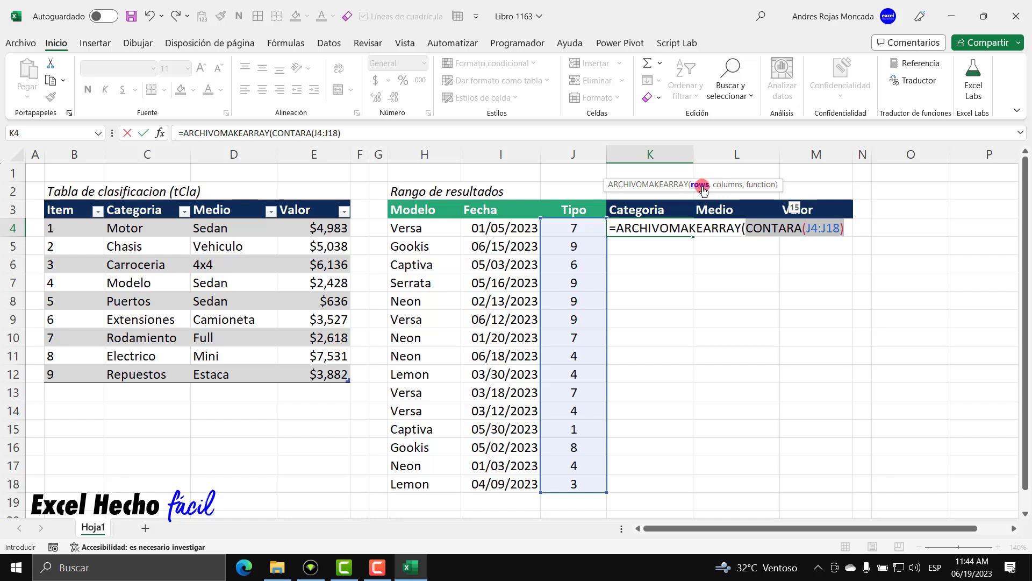
{"action": "key", "text": "F9"}
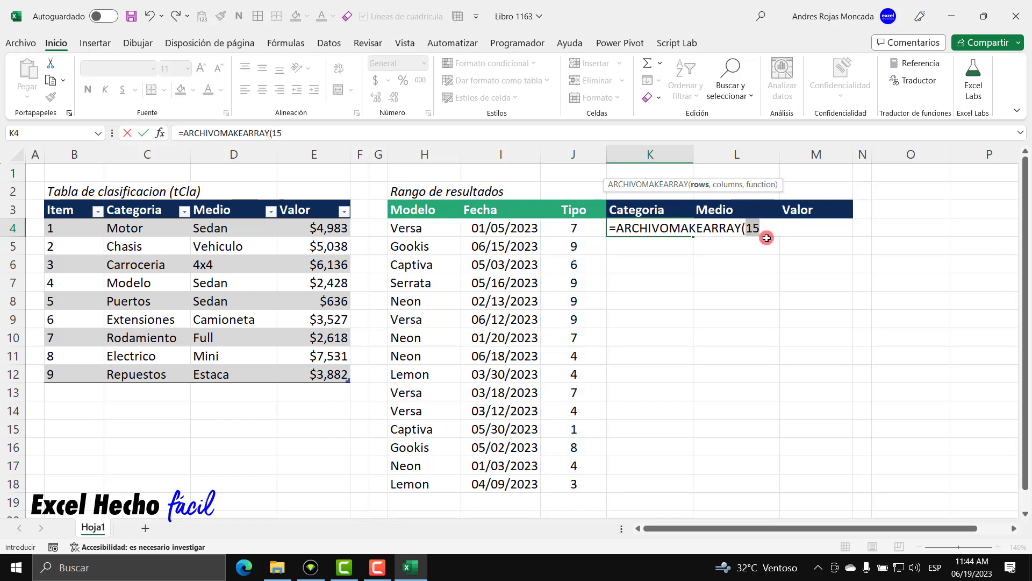
{"action": "key", "text": "ctrl+z"}
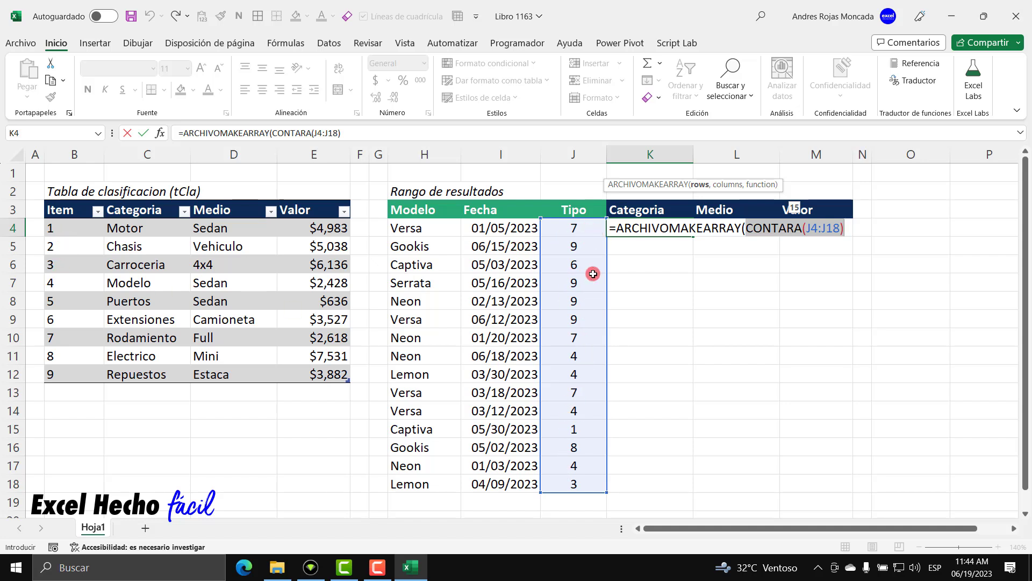
{"action": "left_click", "coordinate": [847, 227]}
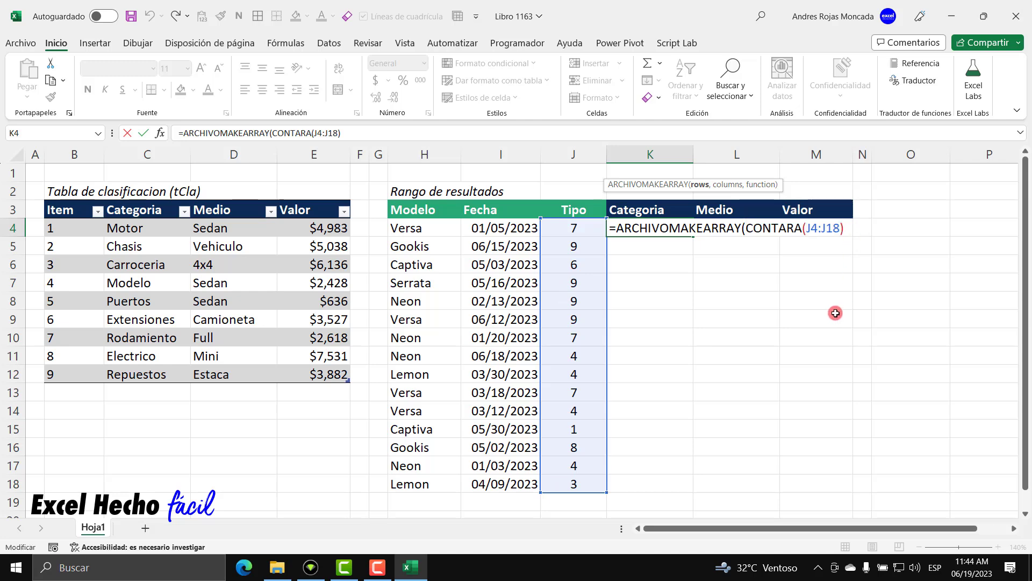
Step: Add CONTARA(K3:M3) as the columns argument of the ARCHIVOMAKEARRAY formula in K4
{"action": "type", "text": ",contar"}
{"action": "key", "text": "Down"}
{"action": "key", "text": "Down"}
{"action": "key", "text": "Down"}
{"action": "key", "text": "Down"}
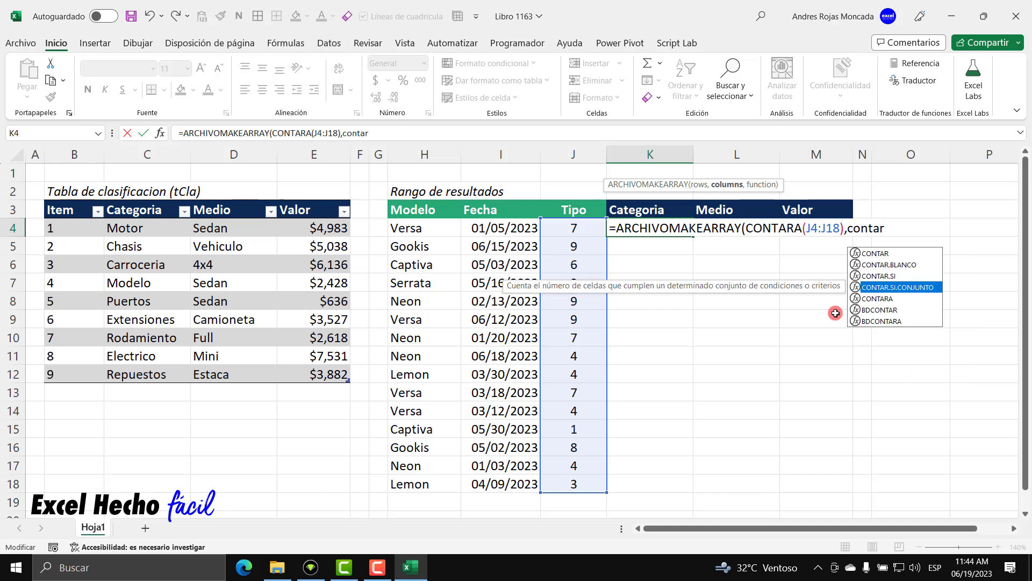
{"action": "key", "text": "Tab"}
{"action": "left_click_drag", "start_coordinate": [669, 204], "coordinate": [831, 193]}
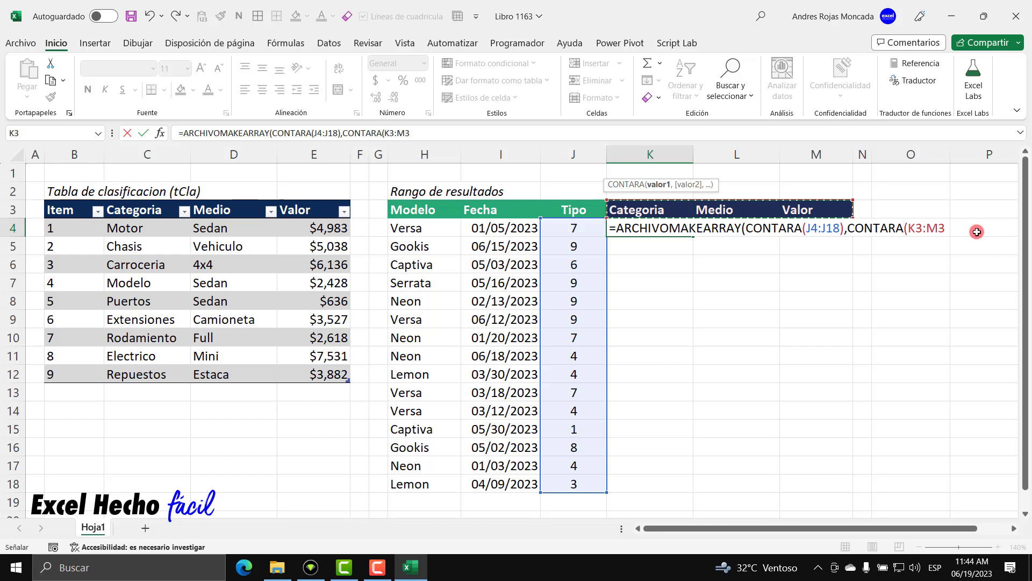
{"action": "type", "text": ")"}
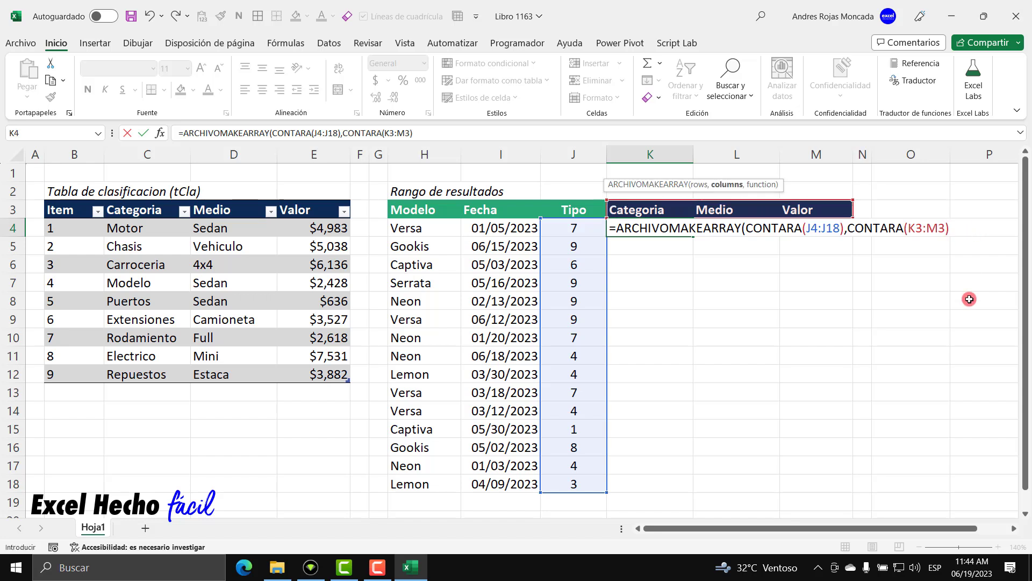
Step: Evaluate the columns argument CONTARA(K3:M3) in place to check it, and undo the evaluation
{"action": "left_click_drag", "start_coordinate": [848, 228], "coordinate": [942, 226]}
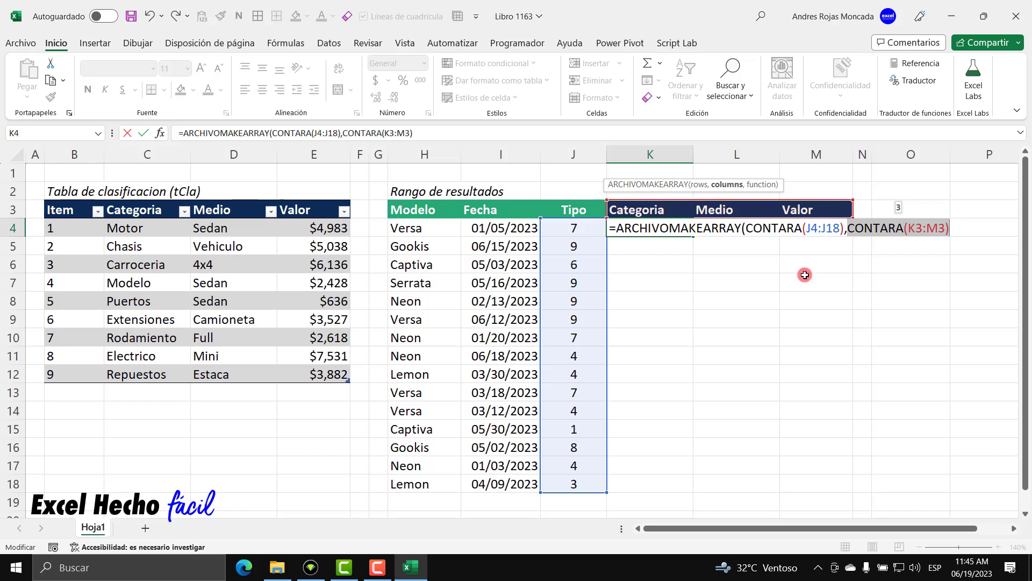
{"action": "key", "text": "F9"}
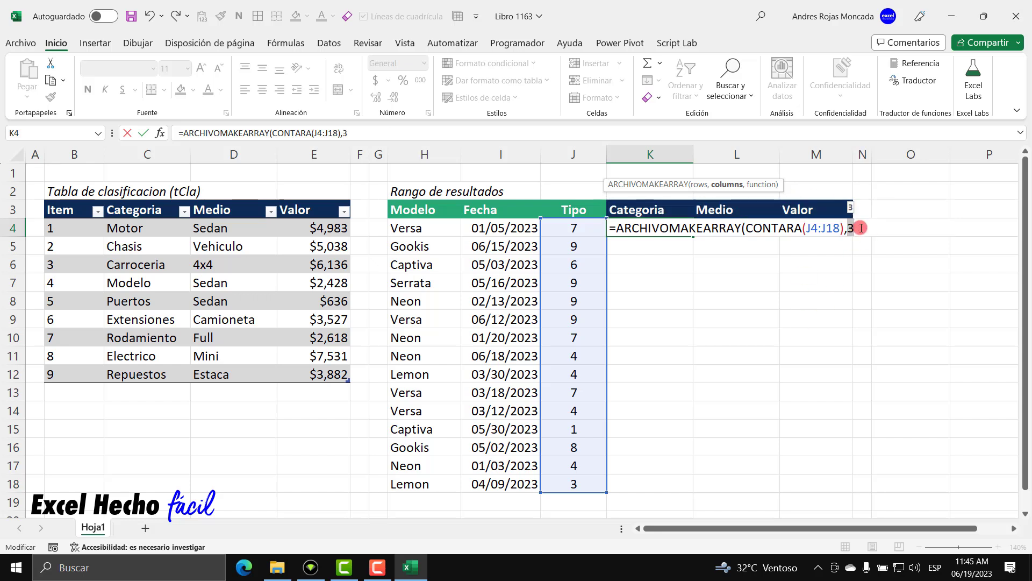
{"action": "key", "text": "ctrl+z"}
{"action": "left_click", "coordinate": [845, 228]}
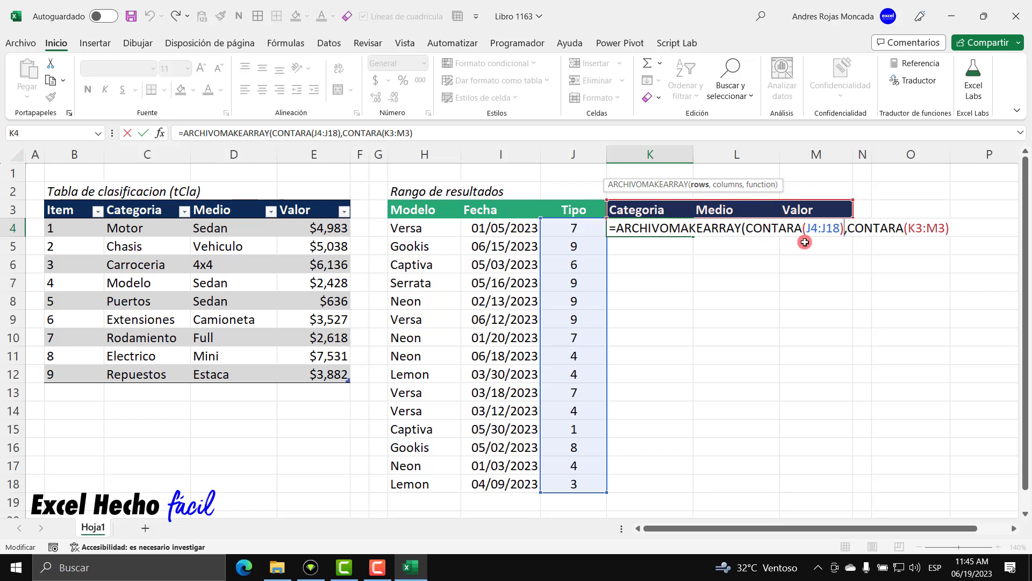
Step: Add a LAMBDA with parameters _pfil and _pcol as the function argument, and compare them with the rows and columns arguments
{"action": "left_click", "coordinate": [953, 227]}
{"action": "type", "text": ",lam"}
{"action": "key", "text": "Tab"}
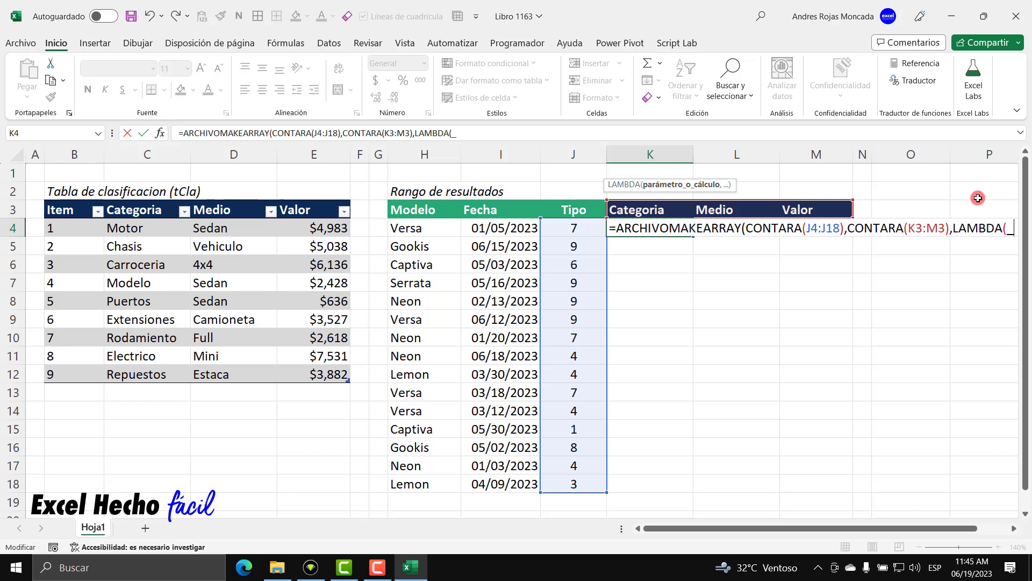
{"action": "type", "text": "pfil"}
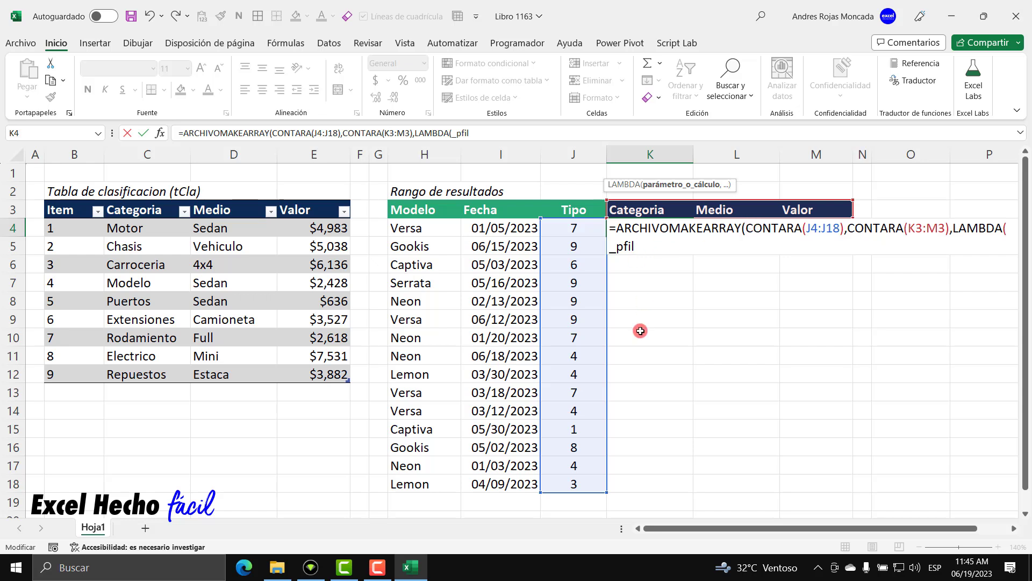
{"action": "type", "text": ",_pcol,"}
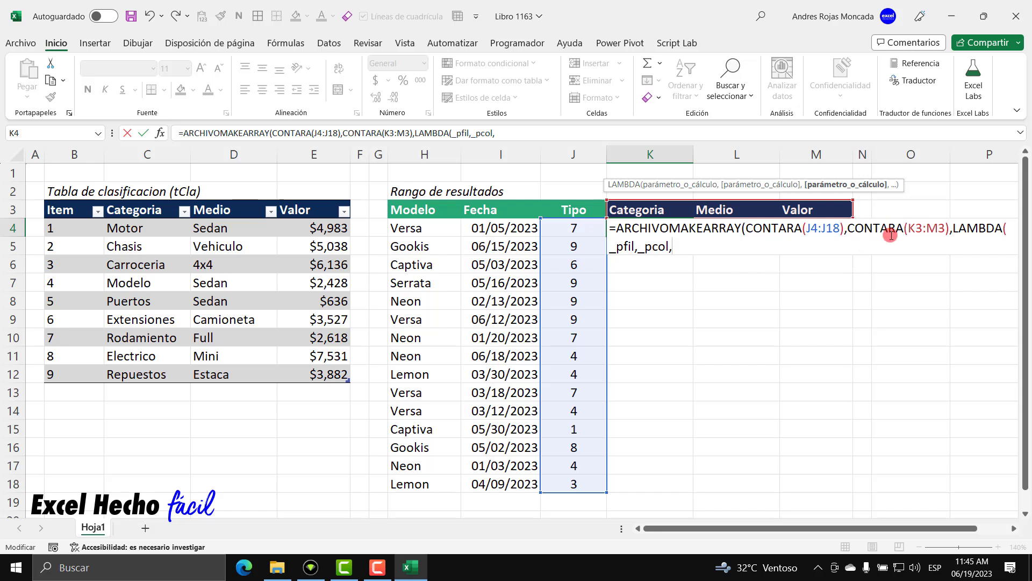
{"action": "left_click", "coordinate": [749, 229]}
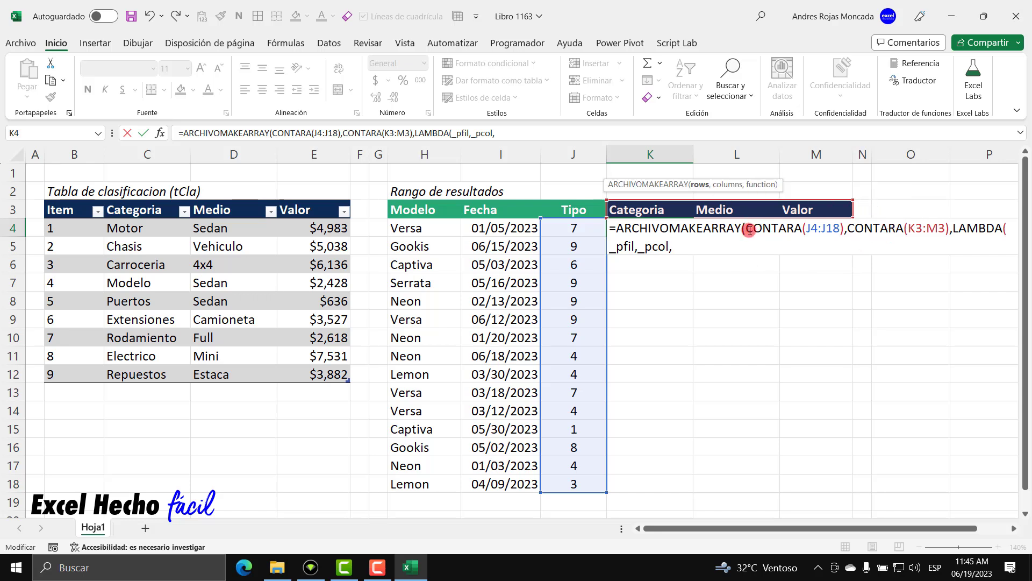
{"action": "left_click", "coordinate": [728, 185]}
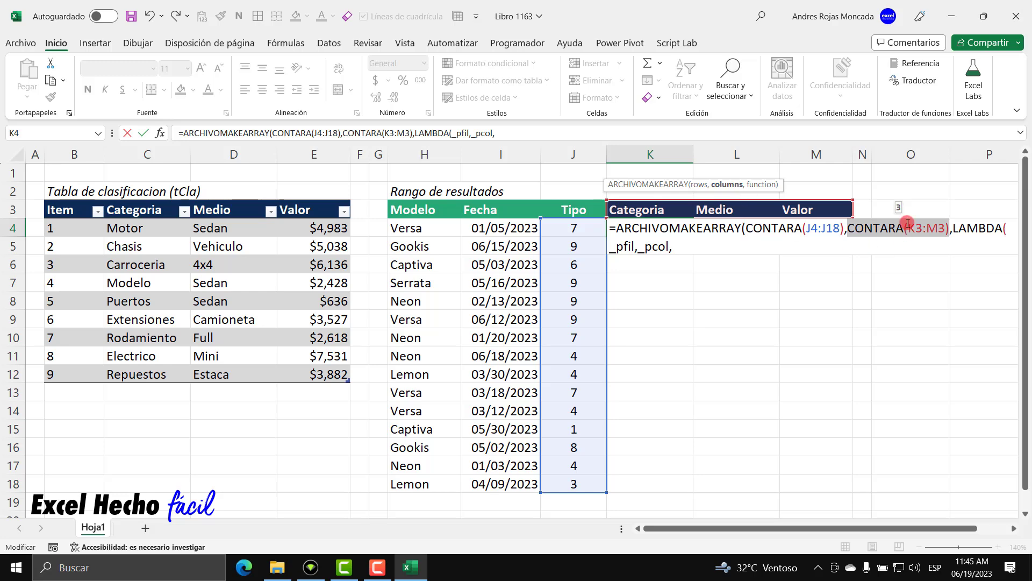
{"action": "left_click", "coordinate": [679, 246]}
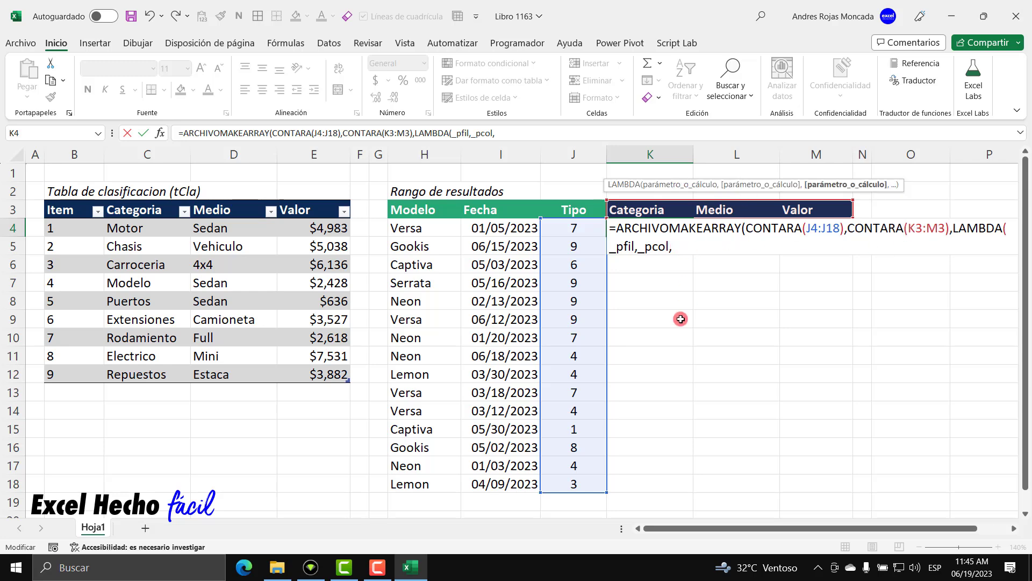
Step: Make the LAMBDA calculate CONCAT(_pfil,"-",_pcol), close all parentheses and enter the formula in K4
{"action": "type", "text": "con"}
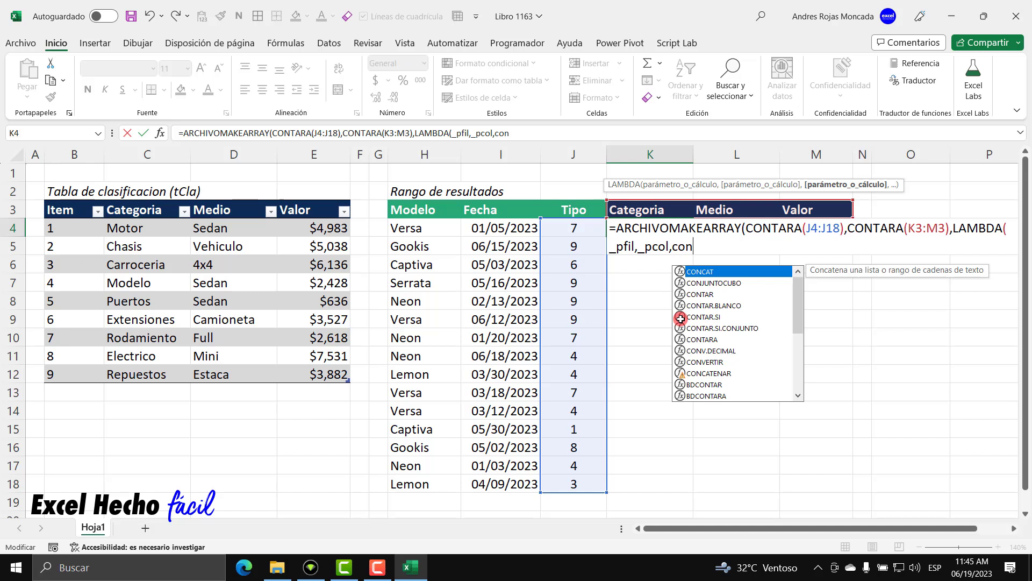
{"action": "key", "text": "Tab"}
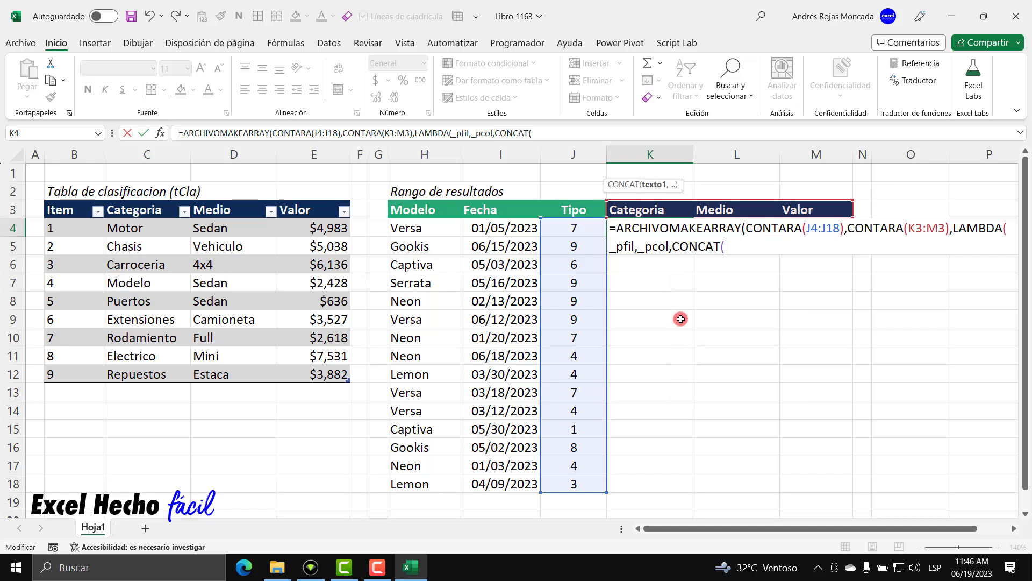
{"action": "type", "text": "_p"}
{"action": "key", "text": "Down"}
{"action": "key", "text": "Tab"}
{"action": "type", "text": ",\"-\","}
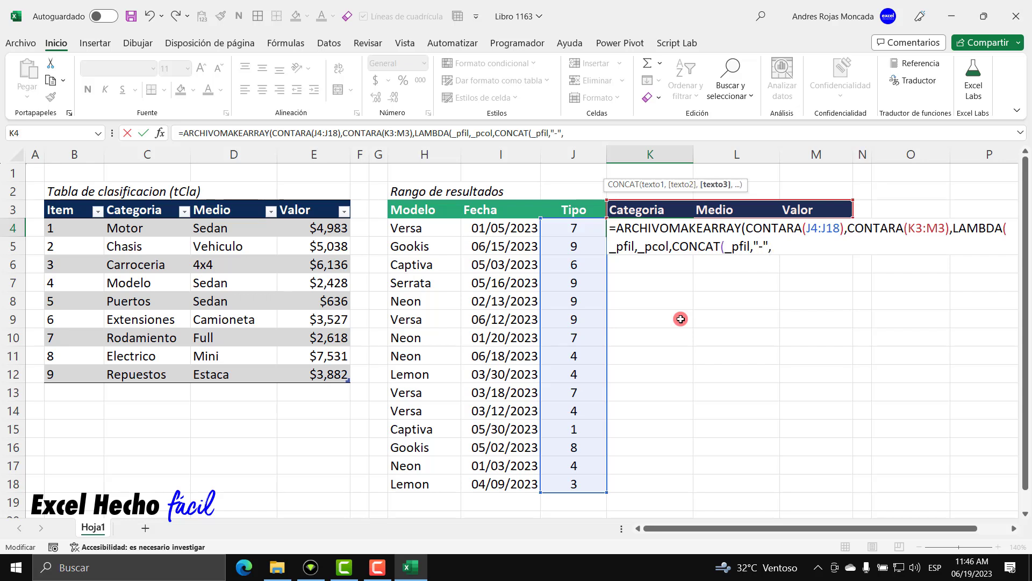
{"action": "type", "text": "_pcol"}
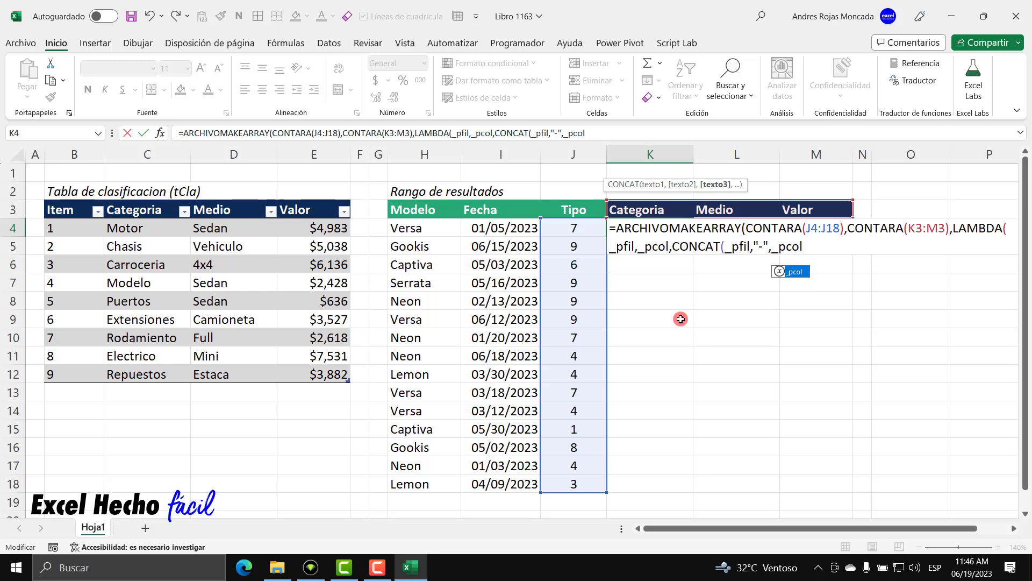
{"action": "type", "text": ")))"}
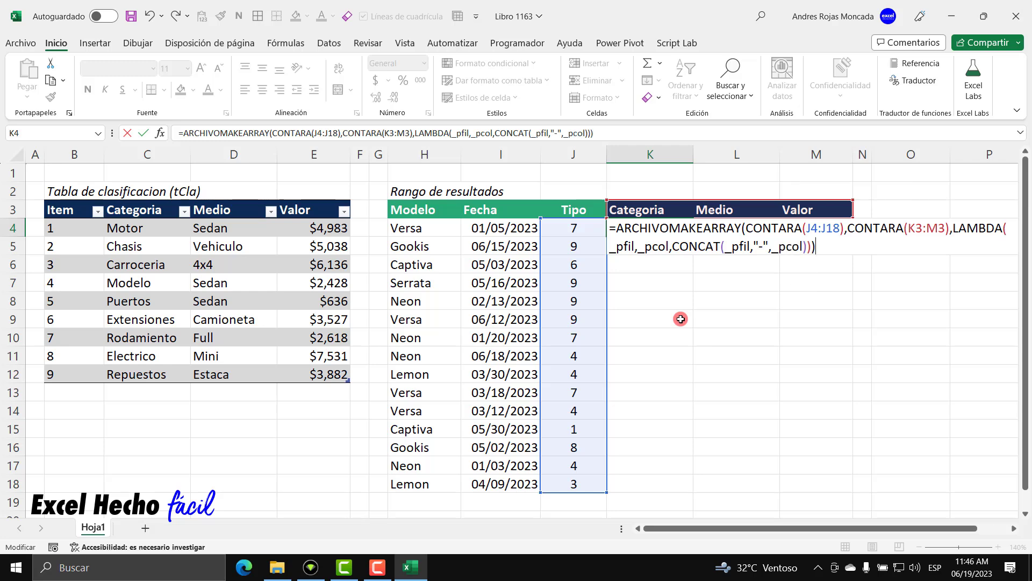
{"action": "key", "text": "Return"}
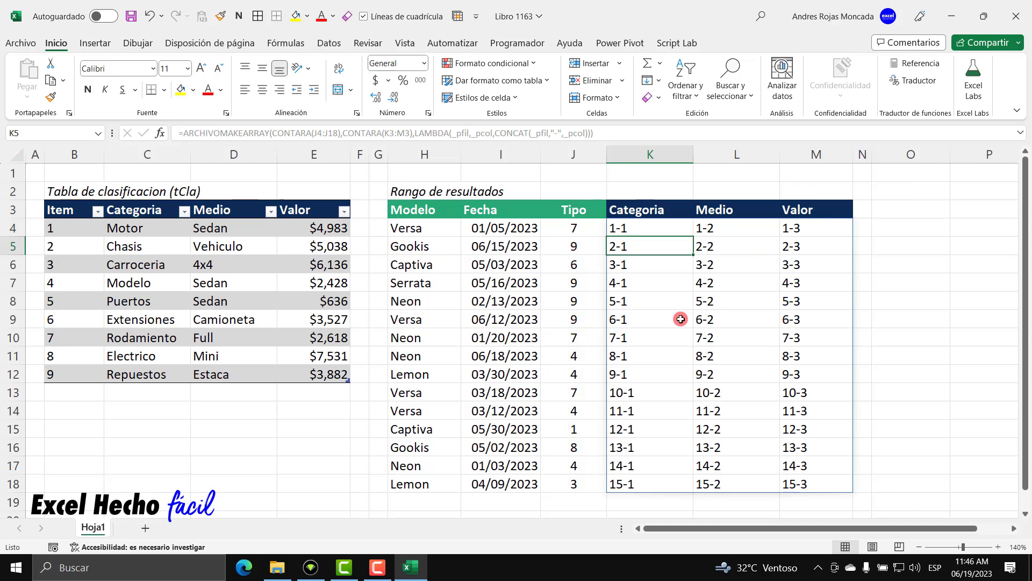
Step: Examine the row-column index pairs in K4:M18, column by column for Medio and Valor and across several rows
{"action": "left_click", "coordinate": [646, 228]}
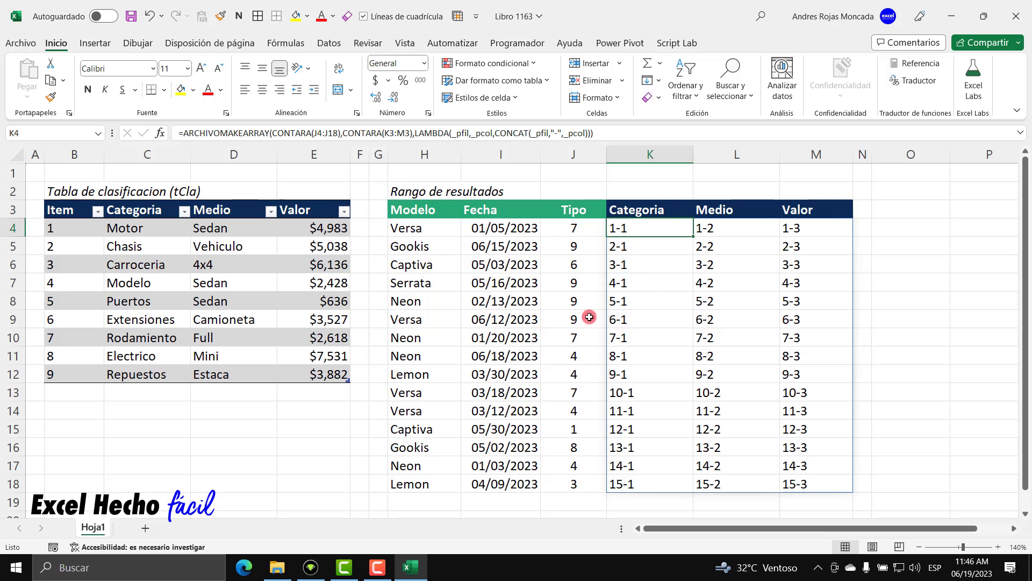
{"action": "left_click_drag", "start_coordinate": [744, 231], "coordinate": [739, 485]}
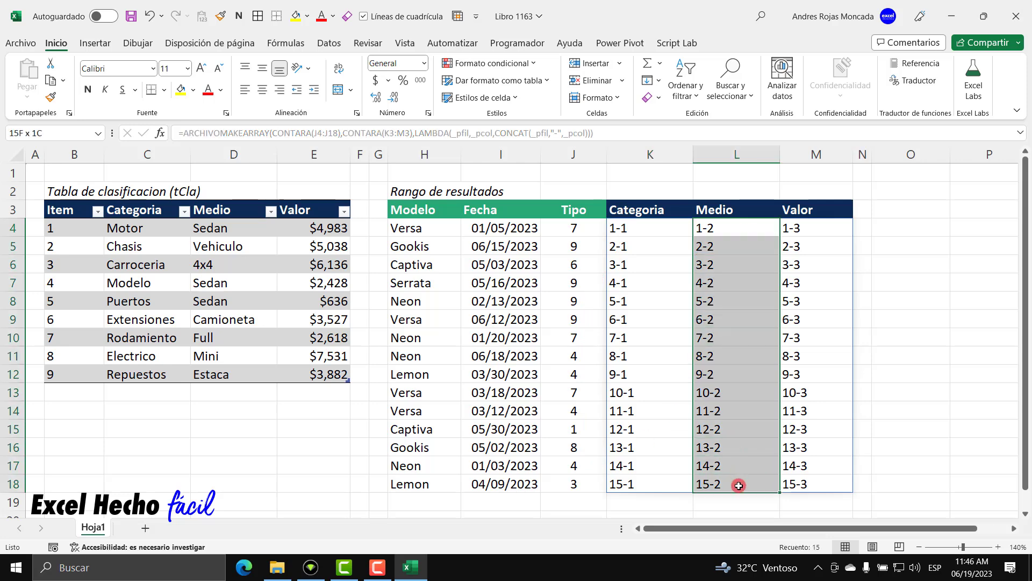
{"action": "left_click", "coordinate": [690, 227]}
{"action": "left_click_drag", "start_coordinate": [799, 240], "coordinate": [838, 479]}
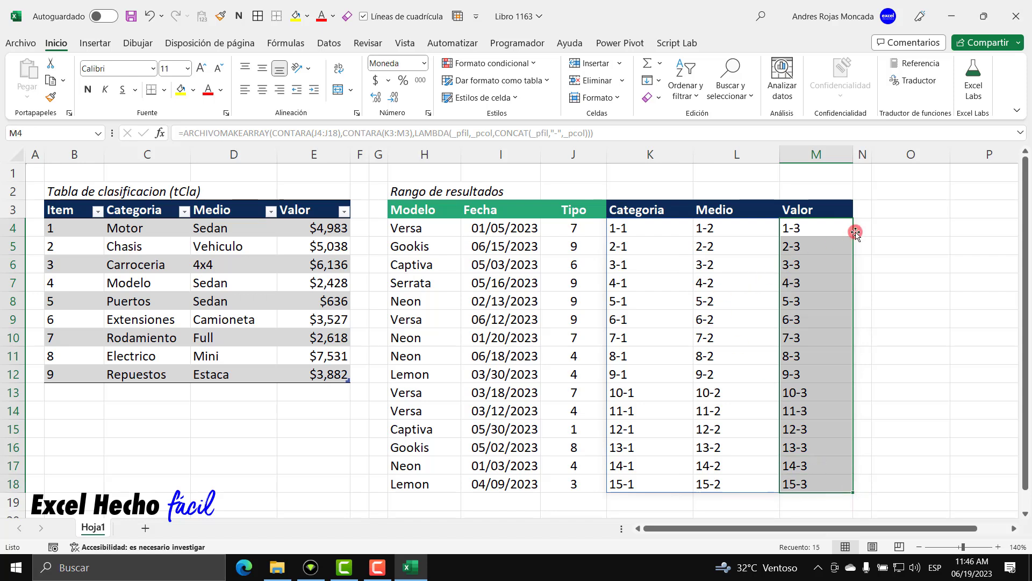
{"action": "left_click", "coordinate": [889, 211]}
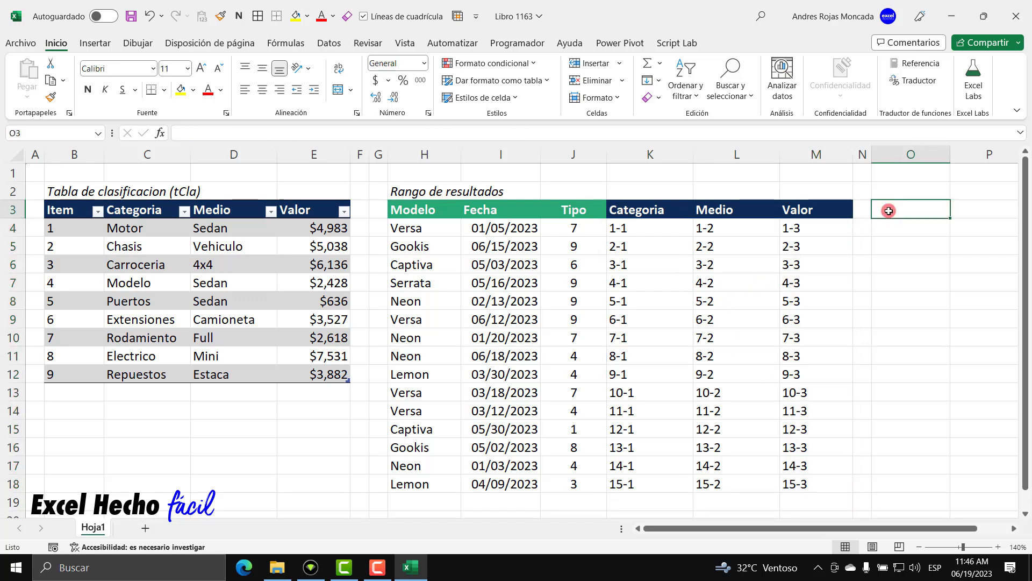
{"action": "left_click_drag", "start_coordinate": [670, 231], "coordinate": [815, 231]}
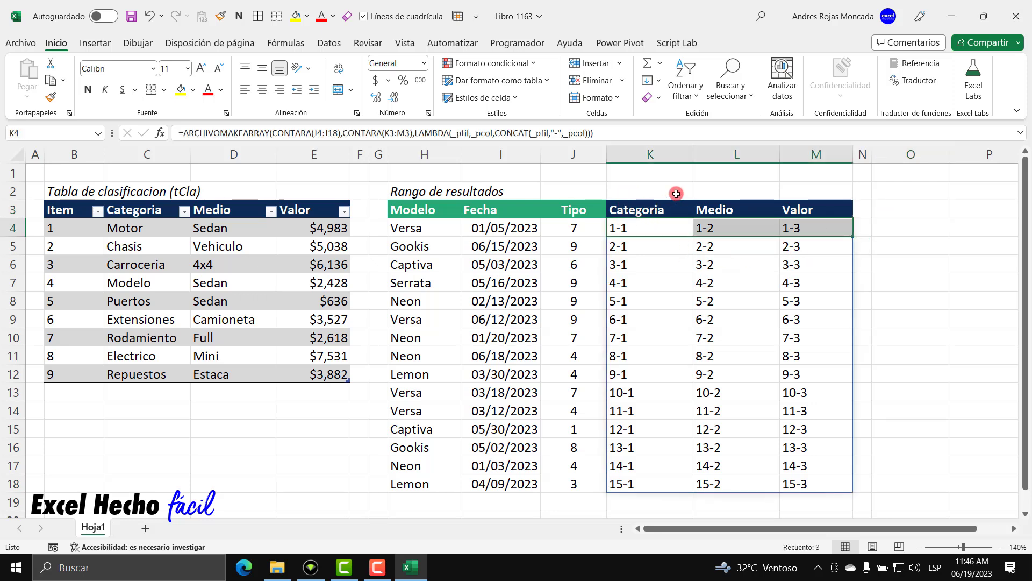
{"action": "left_click_drag", "start_coordinate": [650, 264], "coordinate": [796, 265]}
{"action": "left_click_drag", "start_coordinate": [652, 321], "coordinate": [779, 320]}
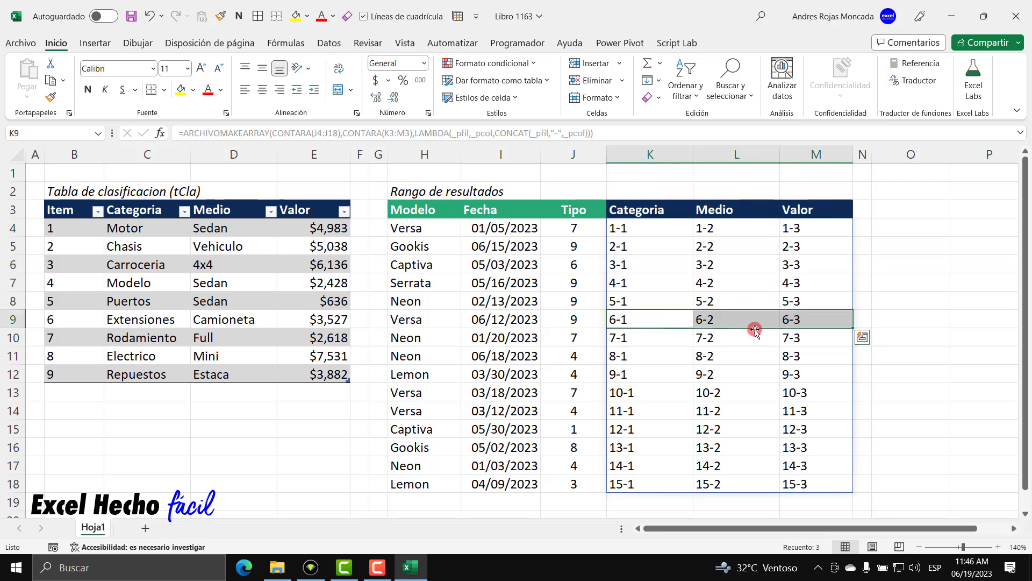
{"action": "left_click_drag", "start_coordinate": [653, 354], "coordinate": [812, 356]}
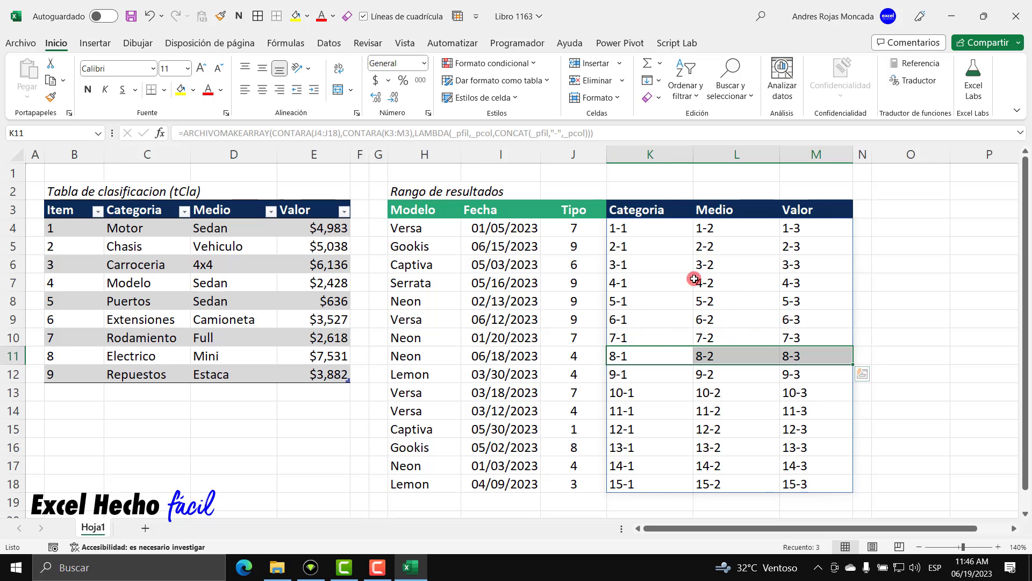
Step: Remove the CONCAT calculation and closing parentheses from the formula in K4, and check the rows argument of ARCHIVOMAKEARRAY
{"action": "left_click", "coordinate": [650, 228]}
{"action": "key", "text": "F2"}
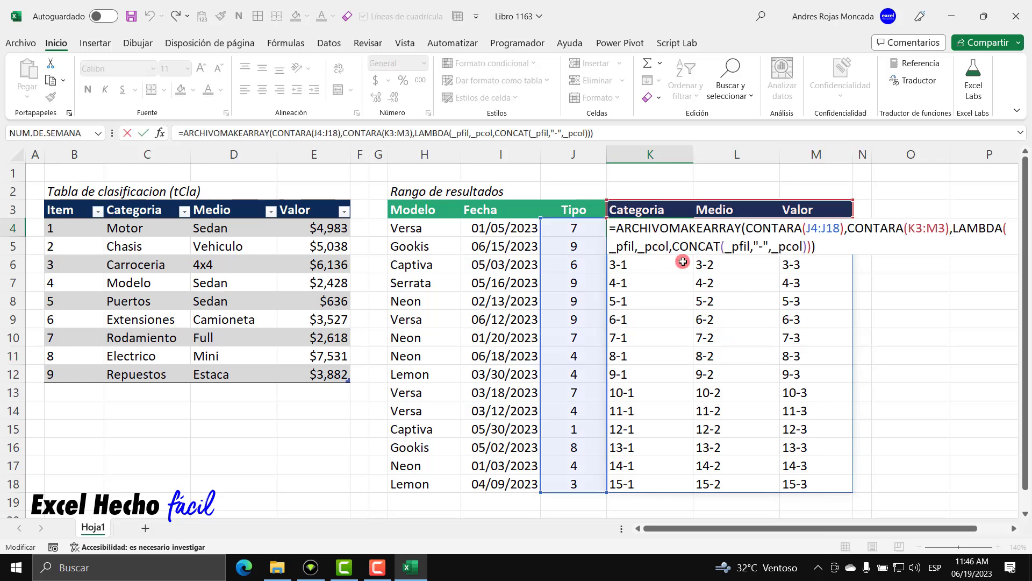
{"action": "left_click_drag", "start_coordinate": [816, 247], "coordinate": [674, 249]}
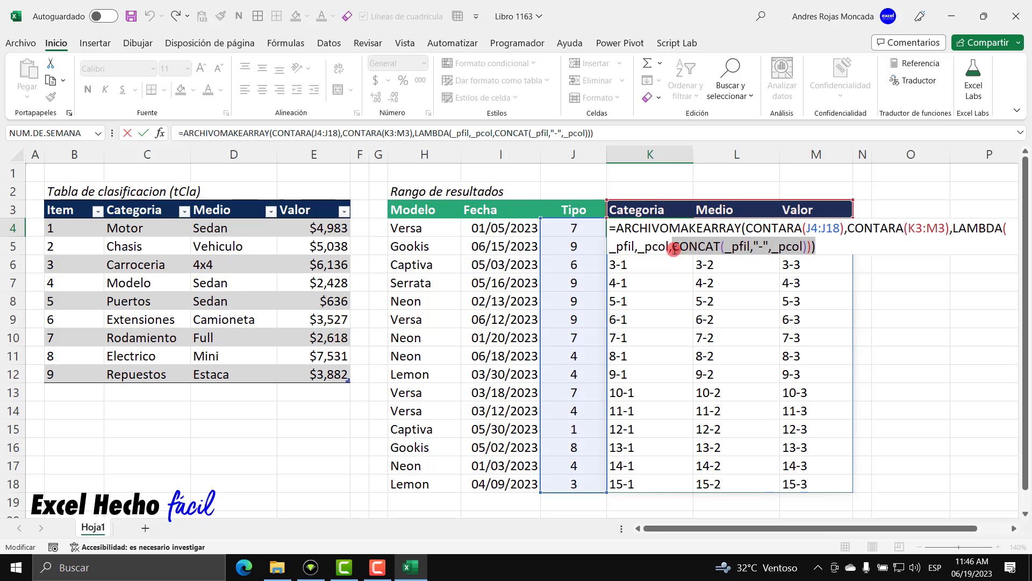
{"action": "key", "text": "BackSpace"}
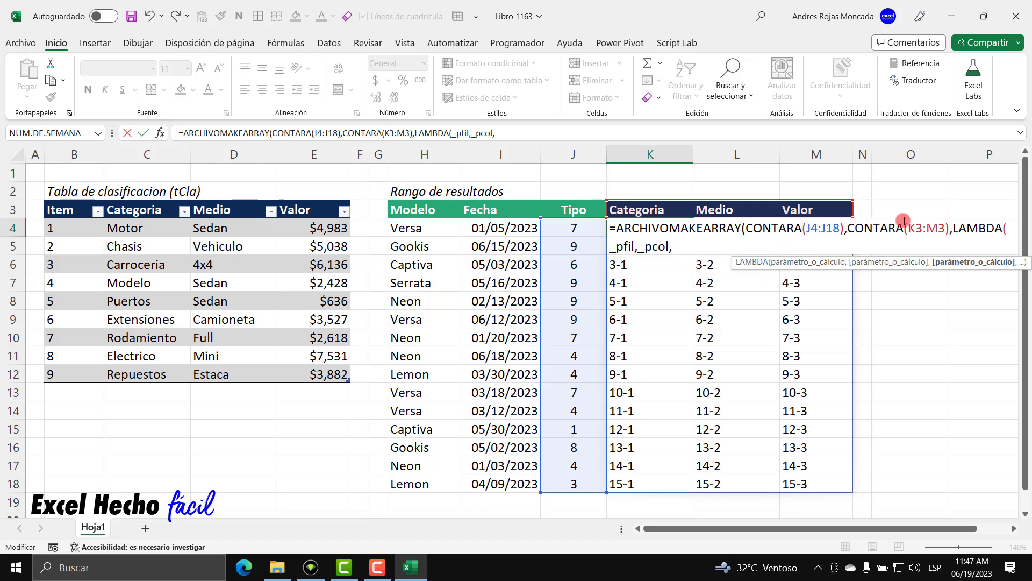
{"action": "left_click", "coordinate": [746, 228]}
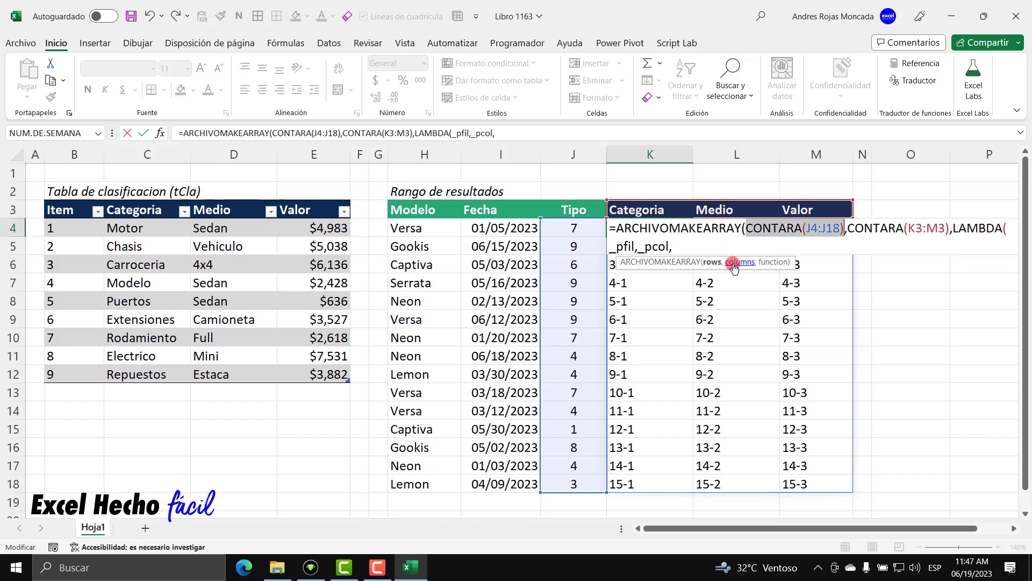
{"action": "left_click", "coordinate": [695, 247]}
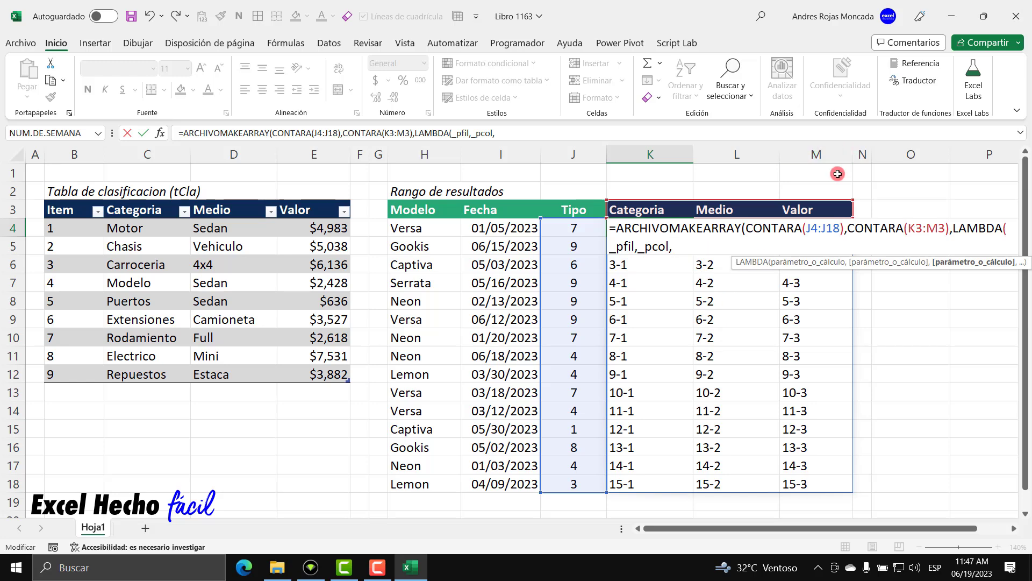
Step: Start a BUSCARX as the LAMBDA calculation with INDICE(J4:J18,_pfil) as its lookup value, and review that argument
{"action": "type", "text": "buscarx"}
{"action": "key", "text": "Tab"}
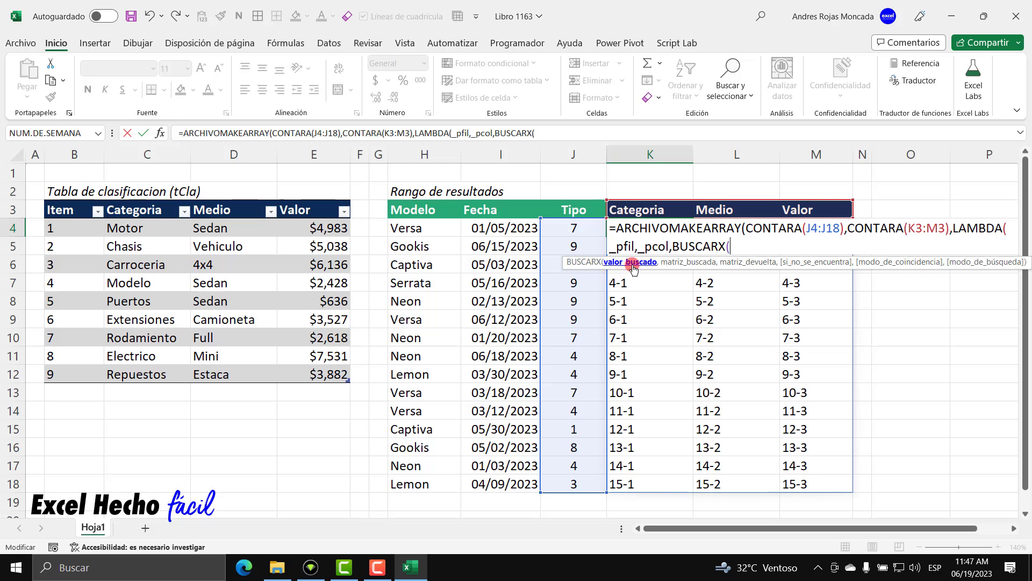
{"action": "left_click_drag", "start_coordinate": [737, 265], "coordinate": [716, 181]}
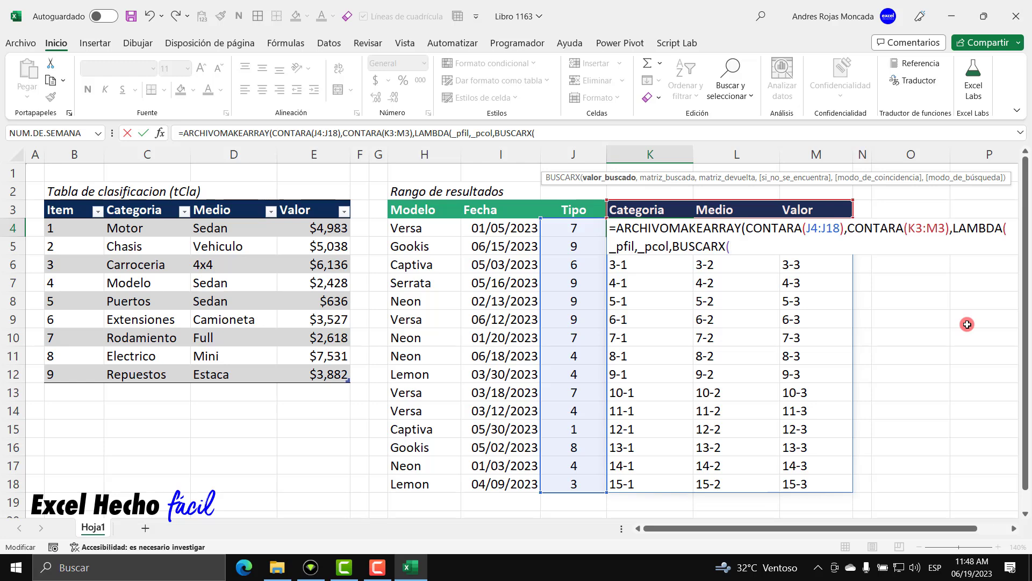
{"action": "type", "text": "INDICE("}
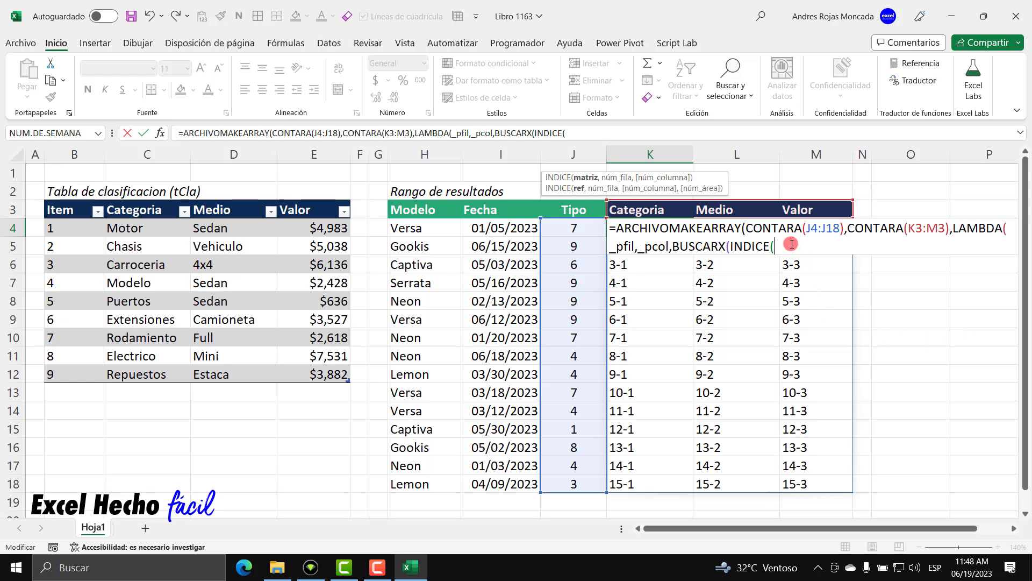
{"action": "left_click_drag", "start_coordinate": [581, 229], "coordinate": [568, 481]}
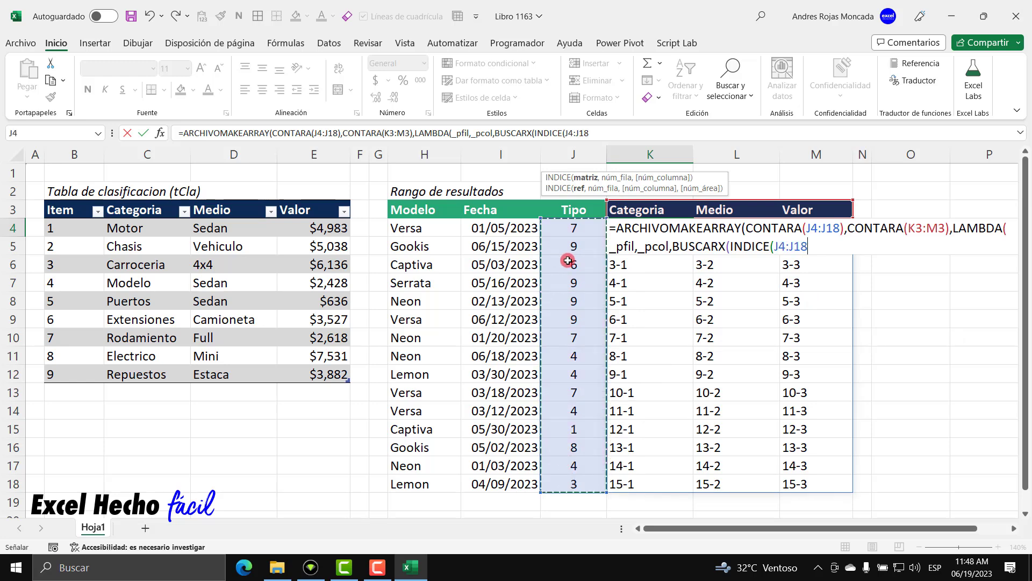
{"action": "type", "text": ","}
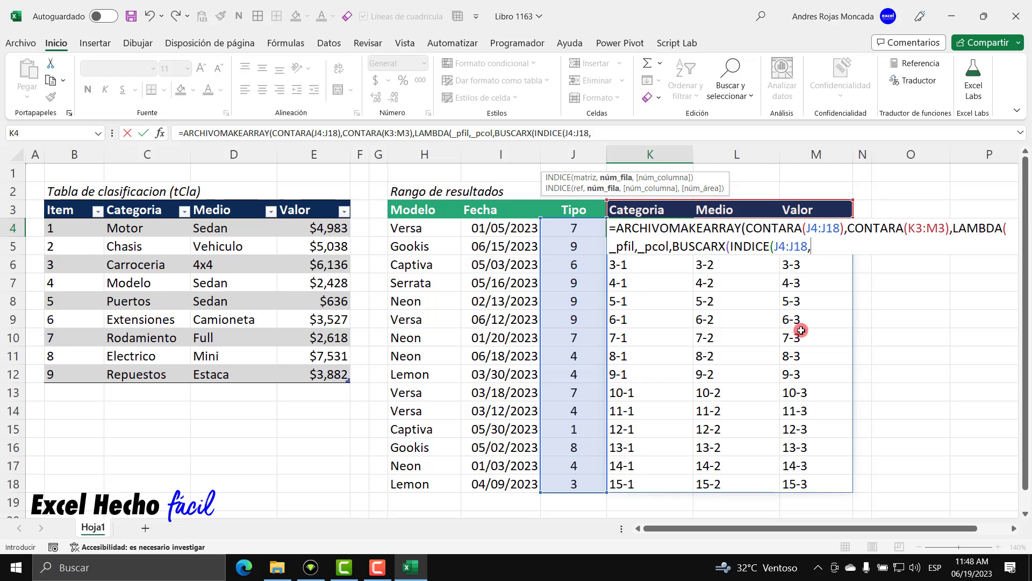
{"action": "type", "text": "_pfil)"}
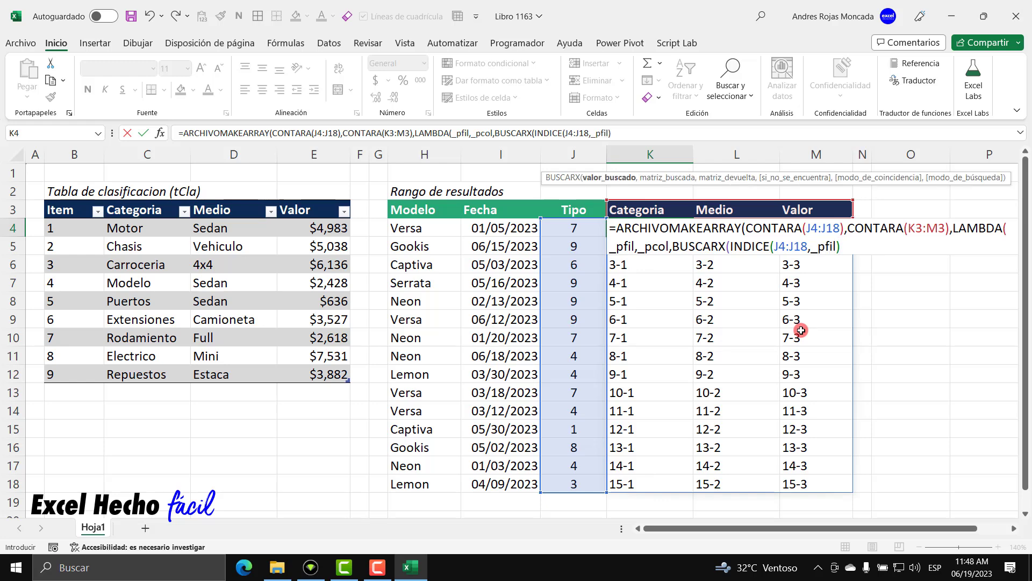
{"action": "left_click_drag", "start_coordinate": [730, 246], "coordinate": [842, 247]}
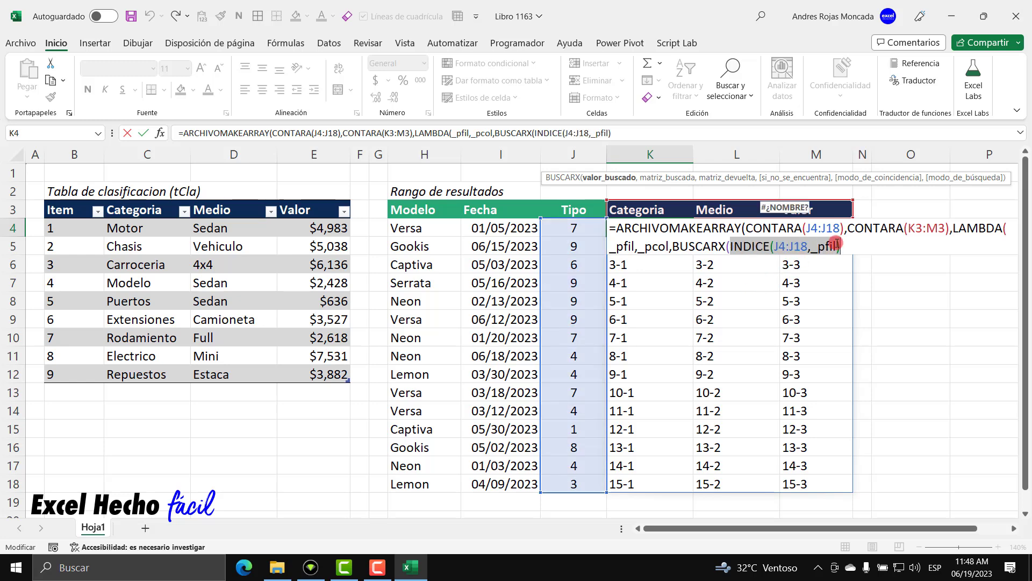
{"action": "left_click", "coordinate": [837, 244]}
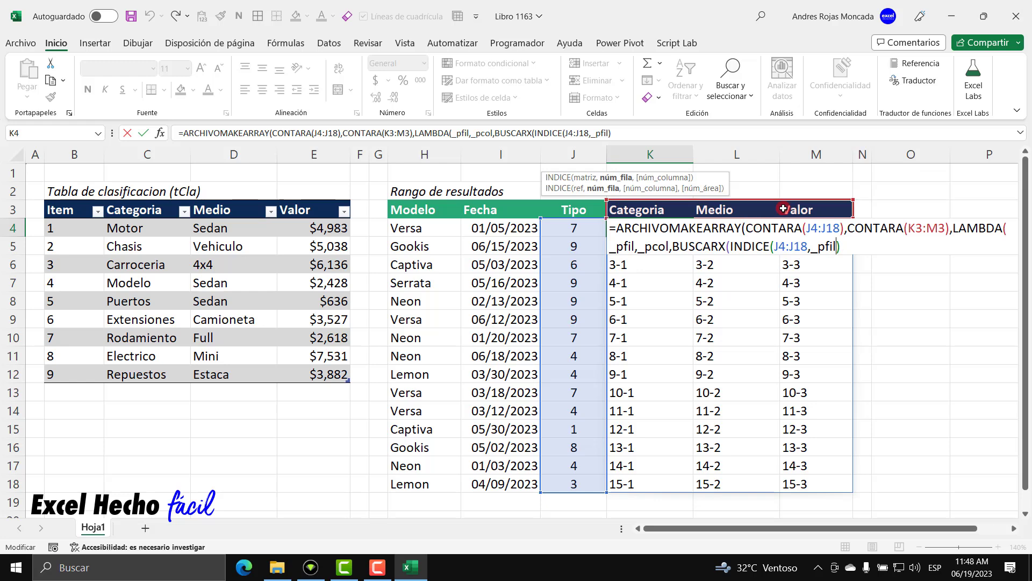
{"action": "left_click", "coordinate": [860, 248]}
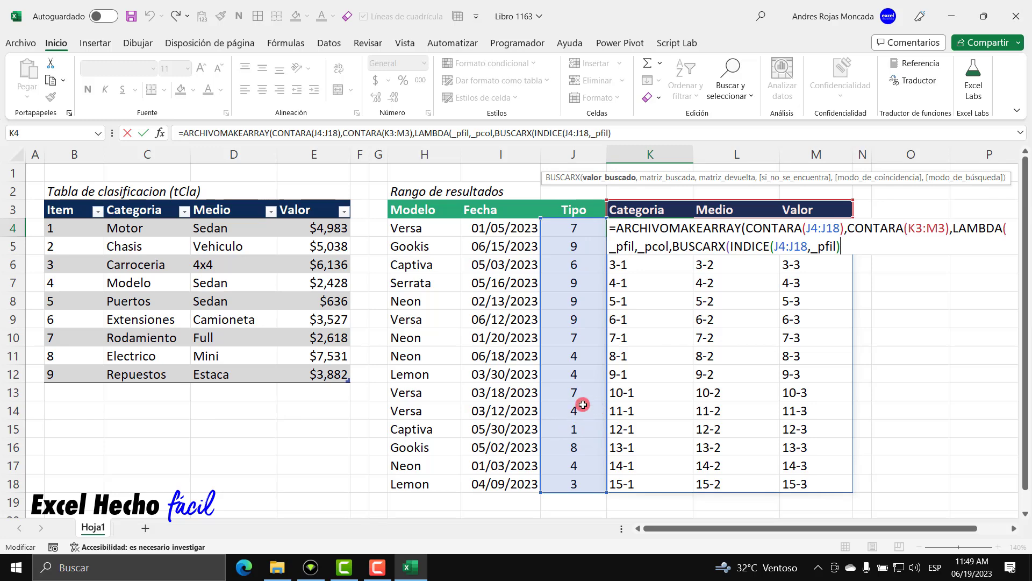
Step: Complete BUSCARX with tCla[Item] as lookup array and tCla[[Categoria]:[Valor]] as return array, and enter the formula in K4
{"action": "type", "text": ","}
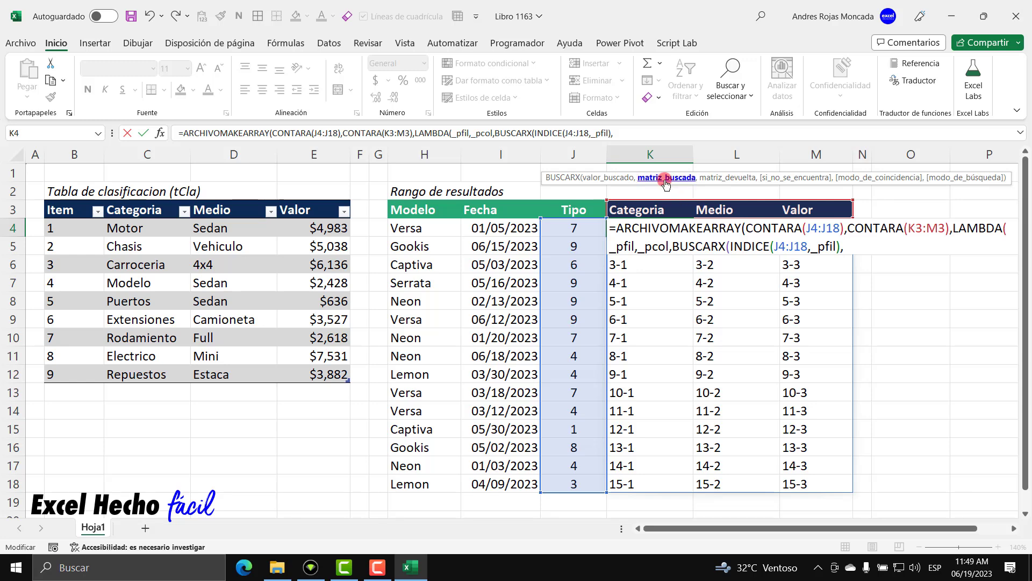
{"action": "left_click", "coordinate": [86, 210]}
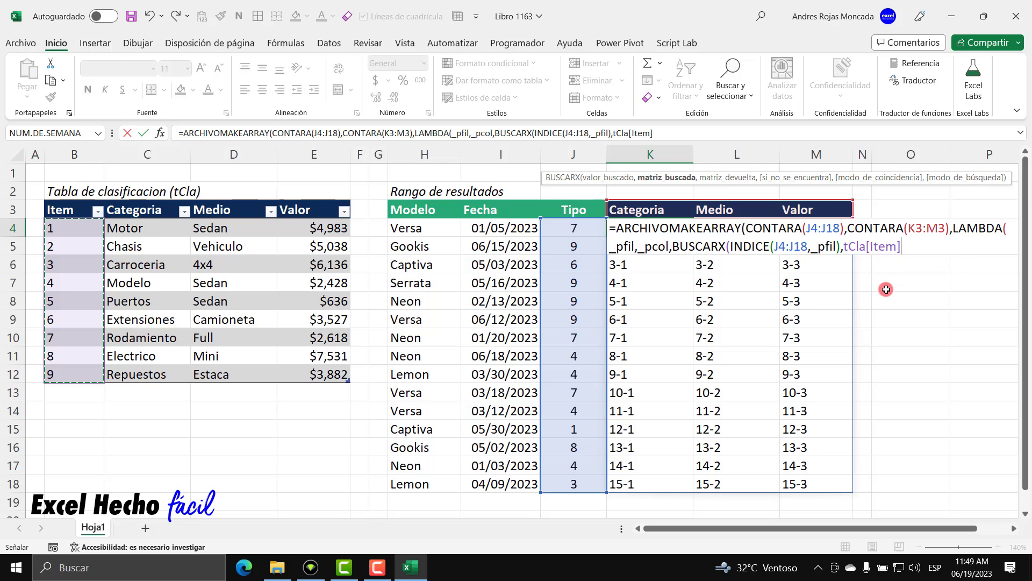
{"action": "type", "text": ","}
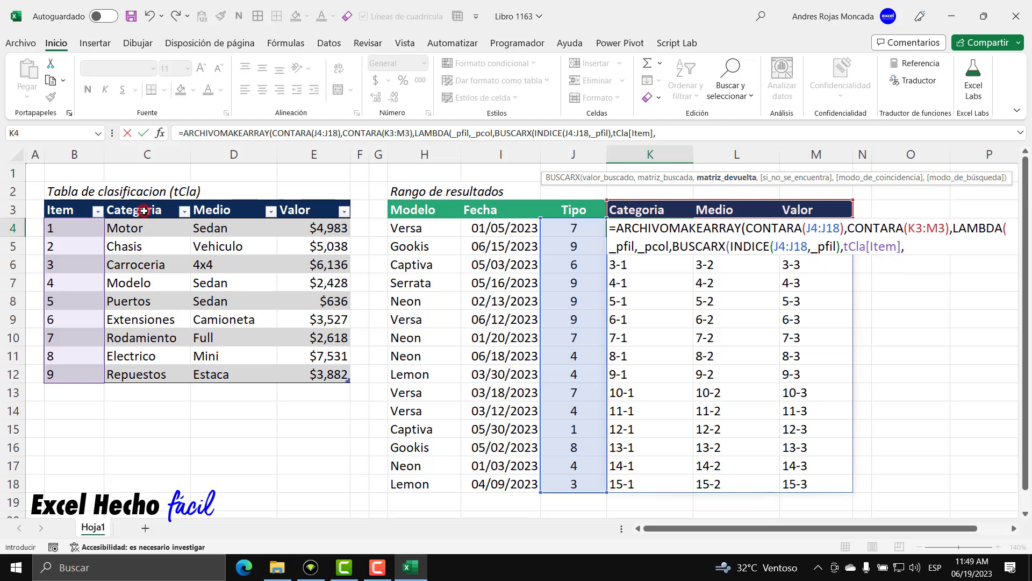
{"action": "left_click_drag", "start_coordinate": [144, 201], "coordinate": [315, 197]}
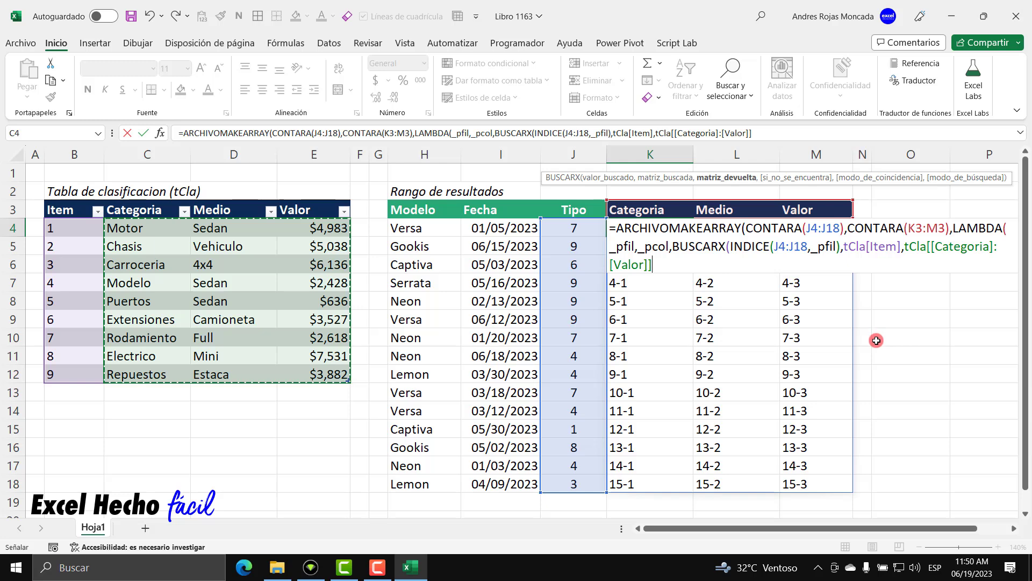
{"action": "type", "text": ")"}
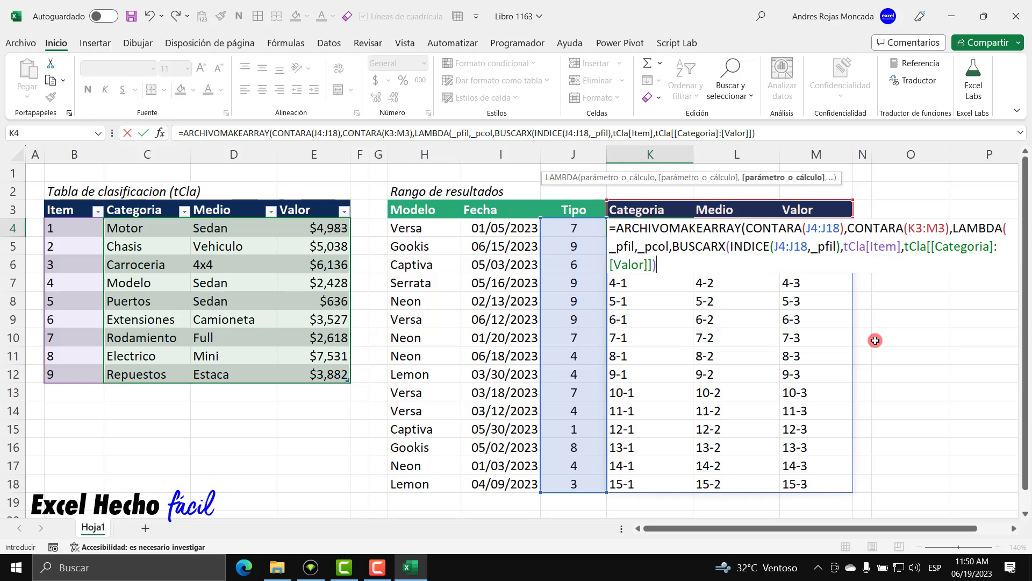
{"action": "type", "text": ")"}
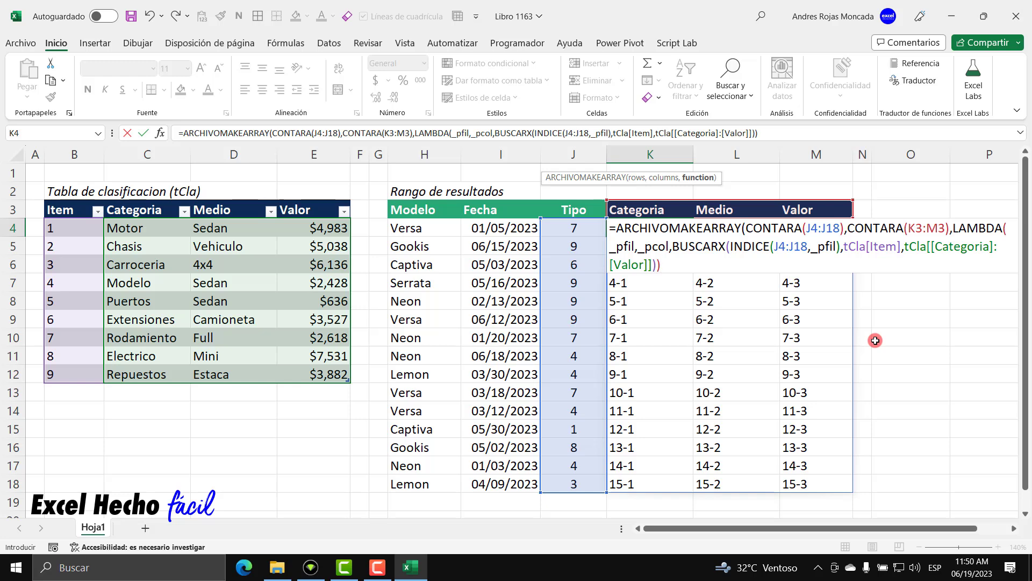
{"action": "type", "text": ")"}
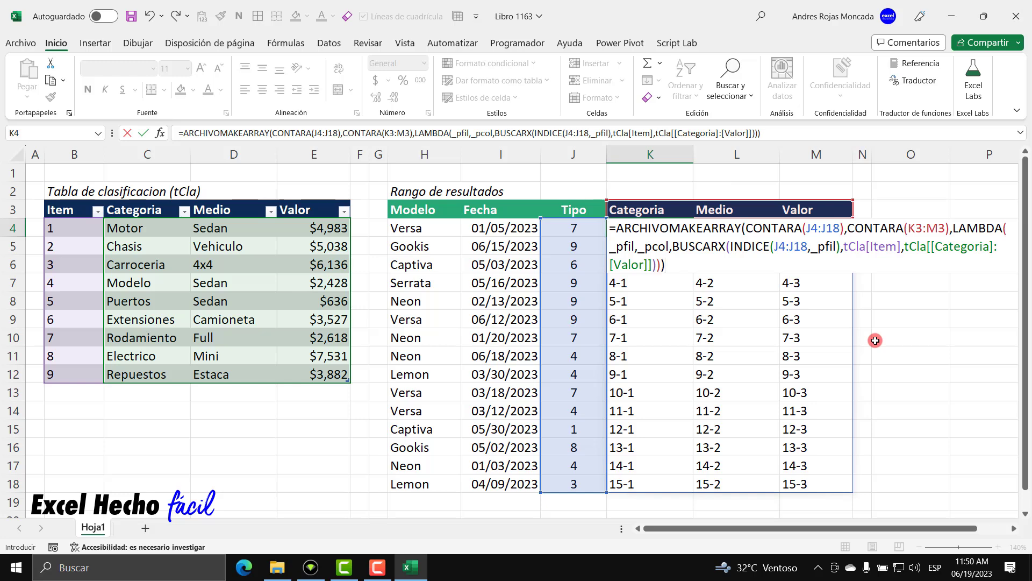
{"action": "key", "text": "Return"}
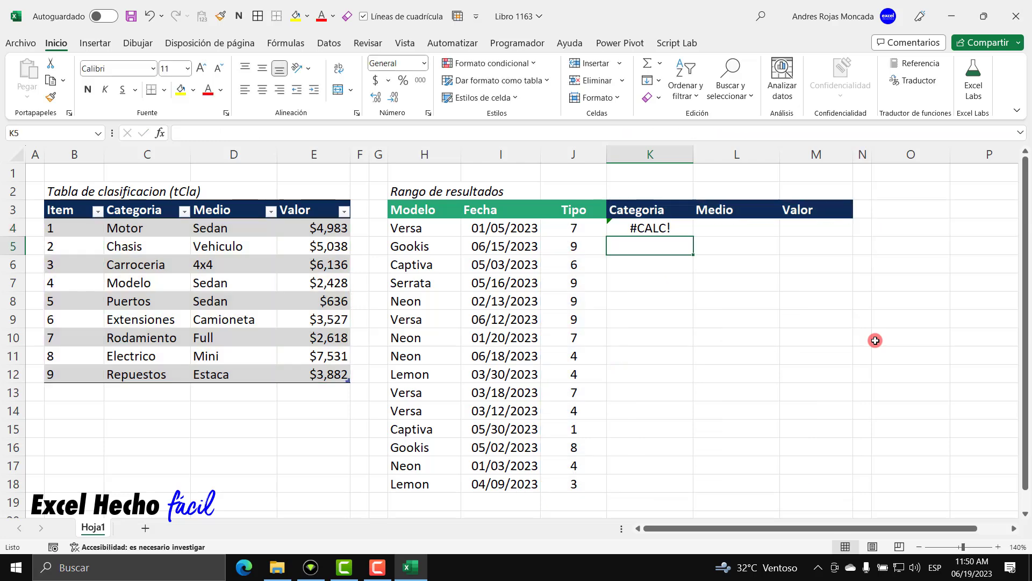
Step: Examine the result rows K4:M6, reopen the formula in K4 and review its _pcol parameter and BUSCARX's return array
{"action": "left_click", "coordinate": [686, 225]}
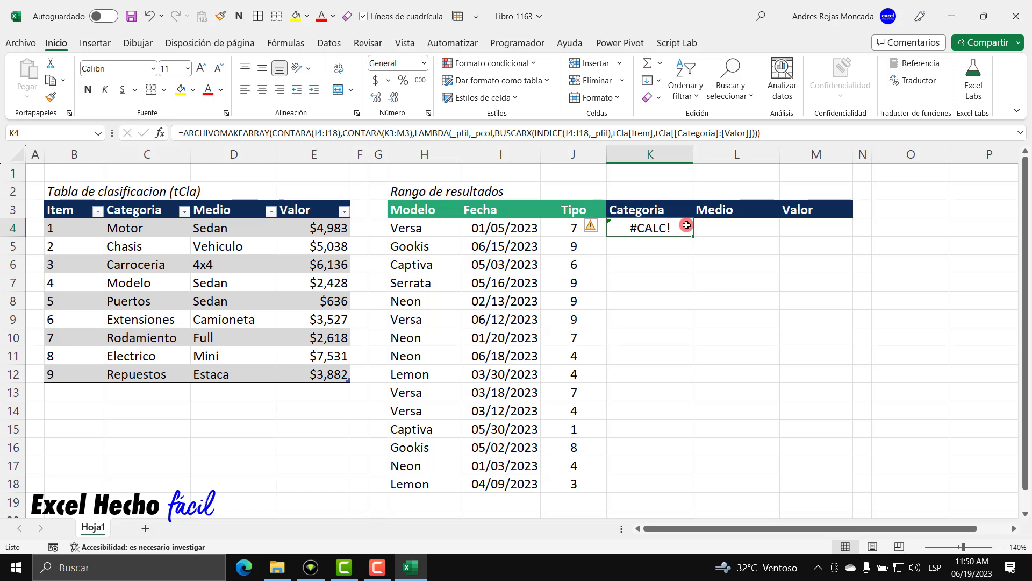
{"action": "left_click_drag", "start_coordinate": [686, 225], "coordinate": [825, 227]}
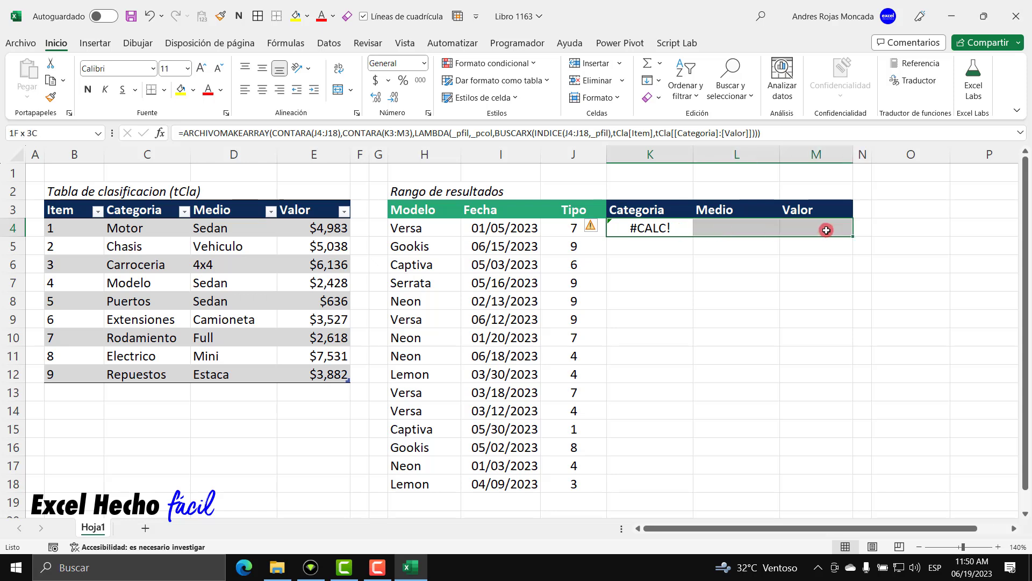
{"action": "left_click_drag", "start_coordinate": [683, 248], "coordinate": [834, 239]}
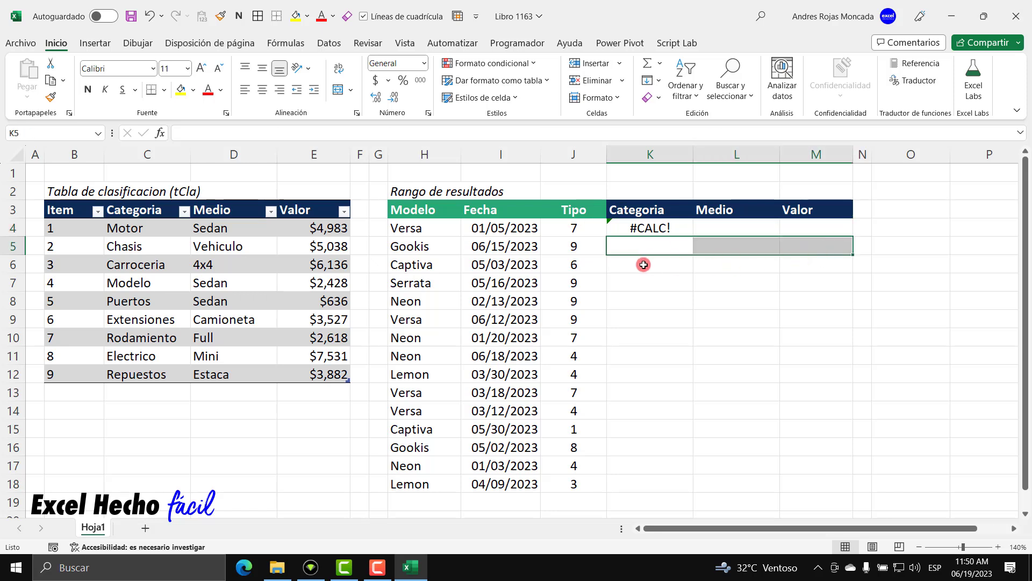
{"action": "left_click_drag", "start_coordinate": [643, 261], "coordinate": [844, 260]}
{"action": "left_click", "coordinate": [618, 228]}
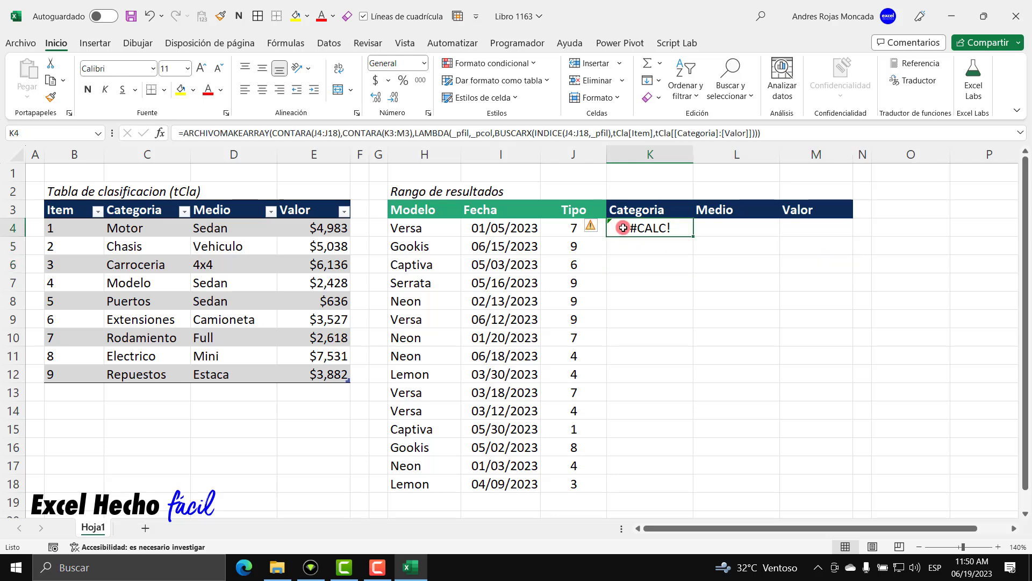
{"action": "double_click", "coordinate": [621, 228]}
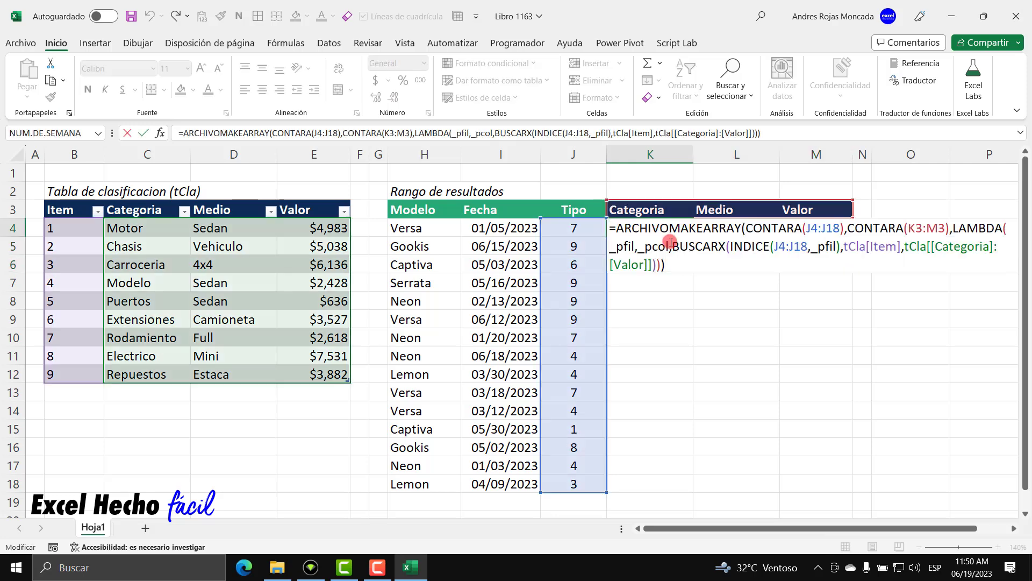
{"action": "left_click_drag", "start_coordinate": [669, 242], "coordinate": [642, 242]}
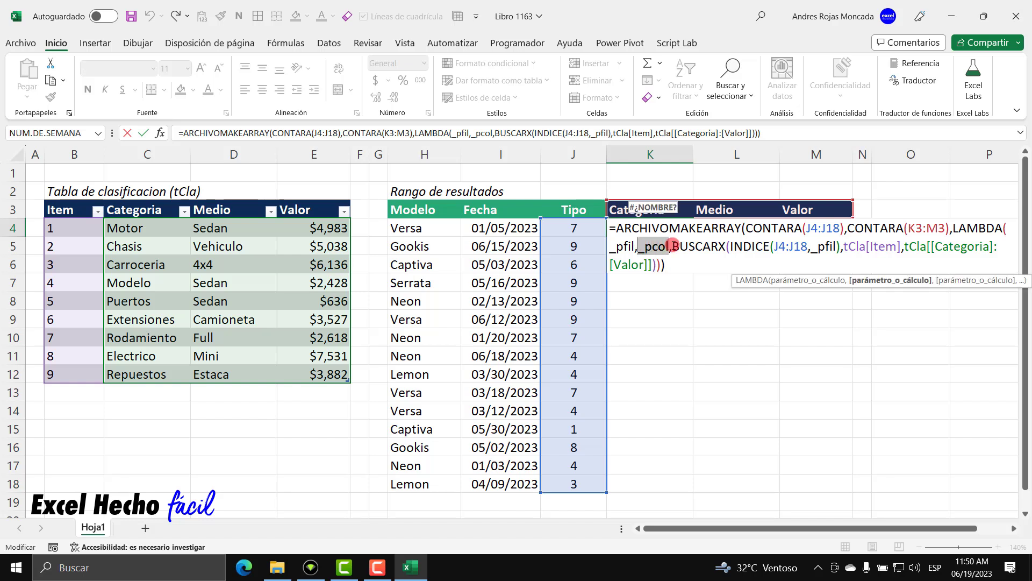
{"action": "left_click", "coordinate": [673, 245]}
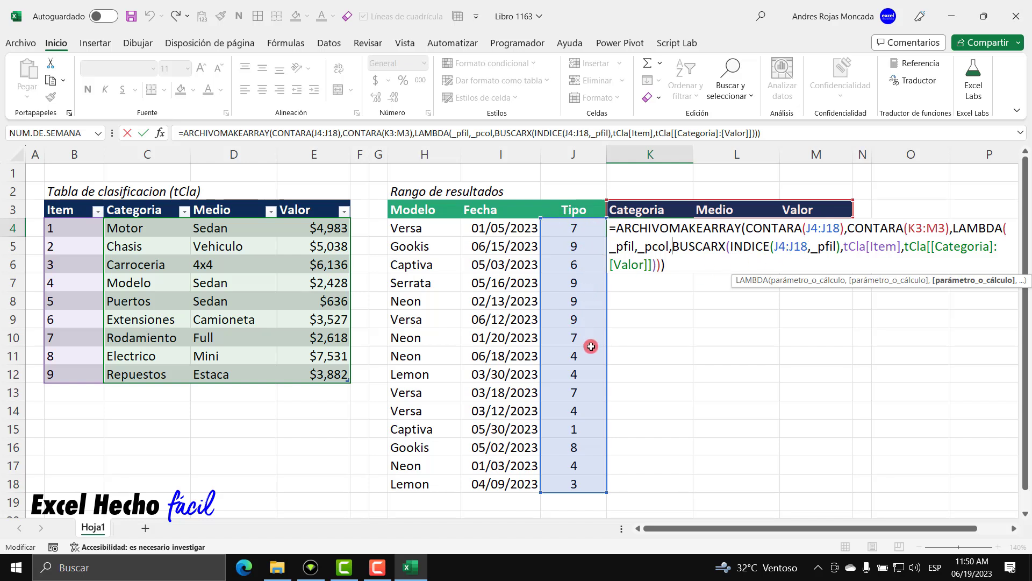
{"action": "left_click", "coordinate": [902, 249]}
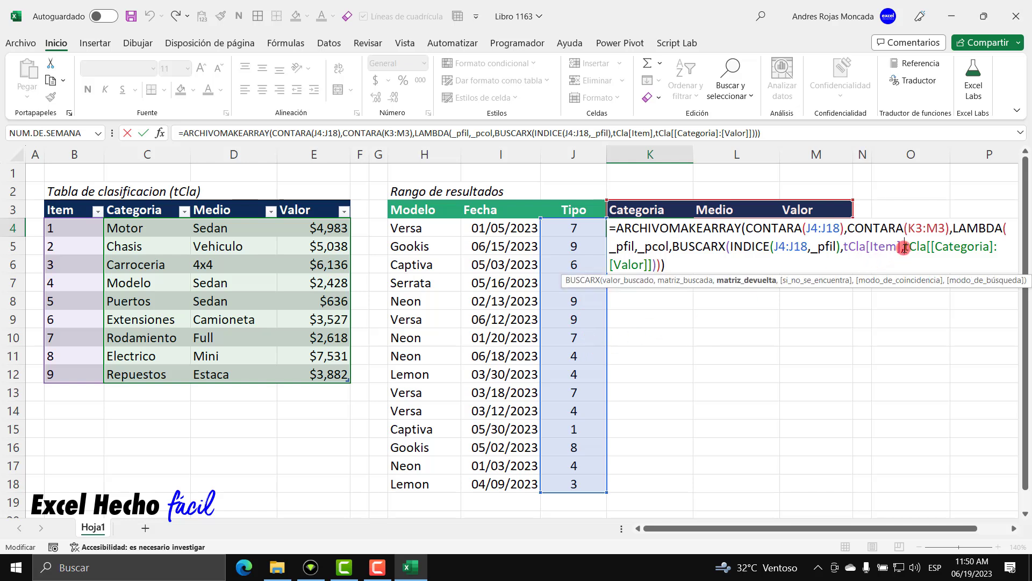
{"action": "left_click", "coordinate": [745, 280]}
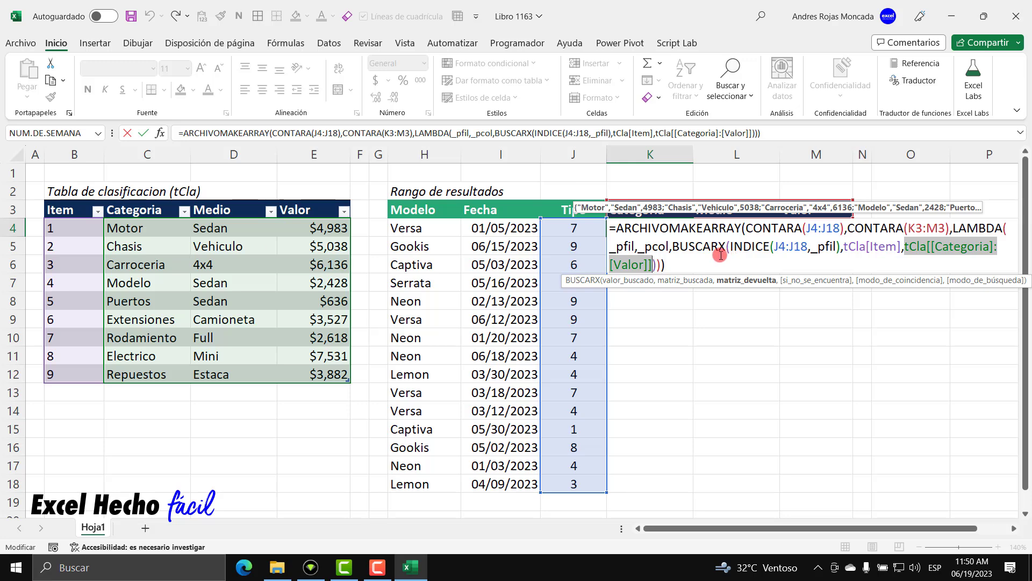
Step: Insert INDICE in front of BUSCARX in the LAMBDA calculation of K4's formula, and review its matrix argument
{"action": "left_click", "coordinate": [673, 247]}
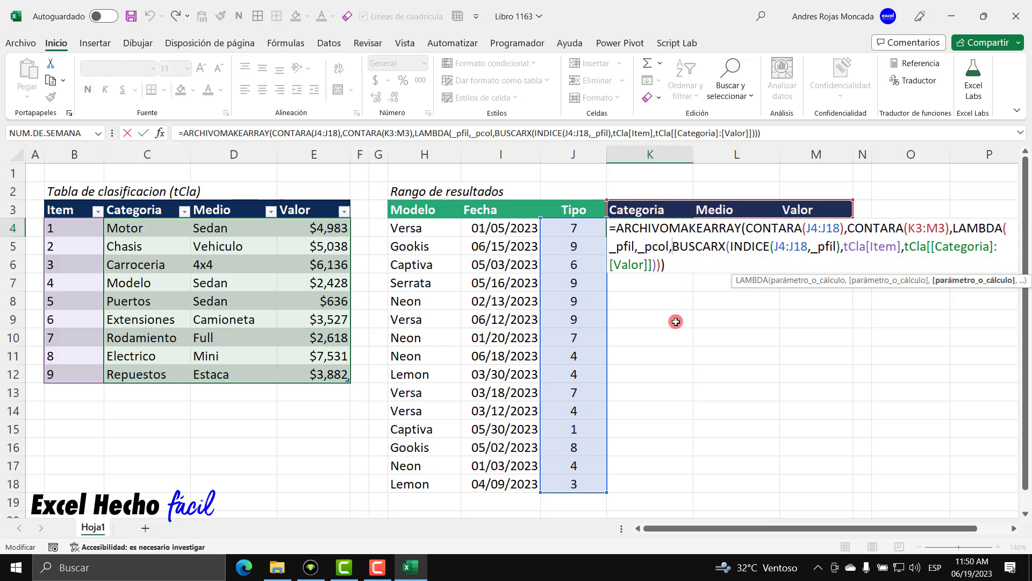
{"action": "type", "text": "ind"}
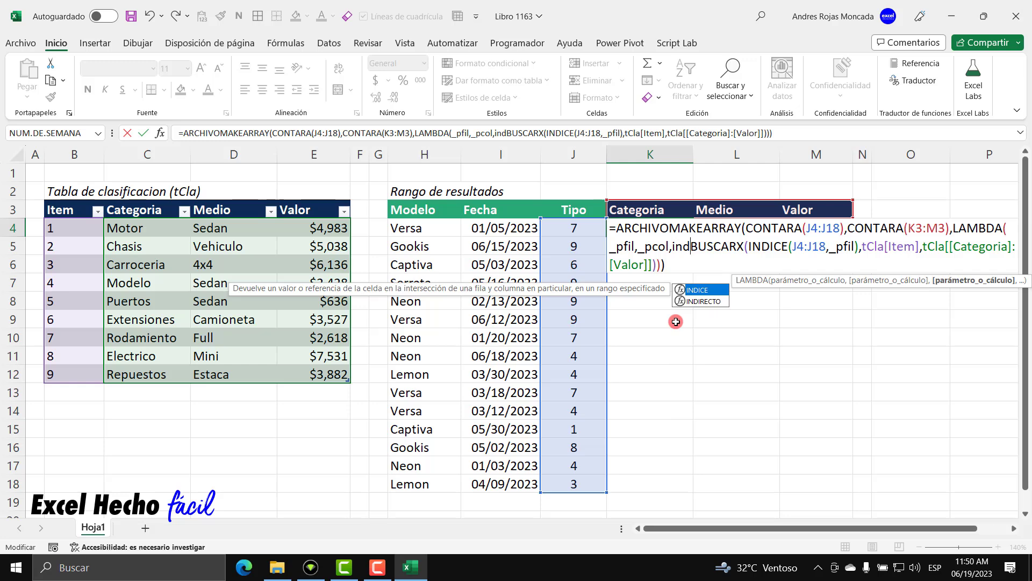
{"action": "key", "text": "Tab"}
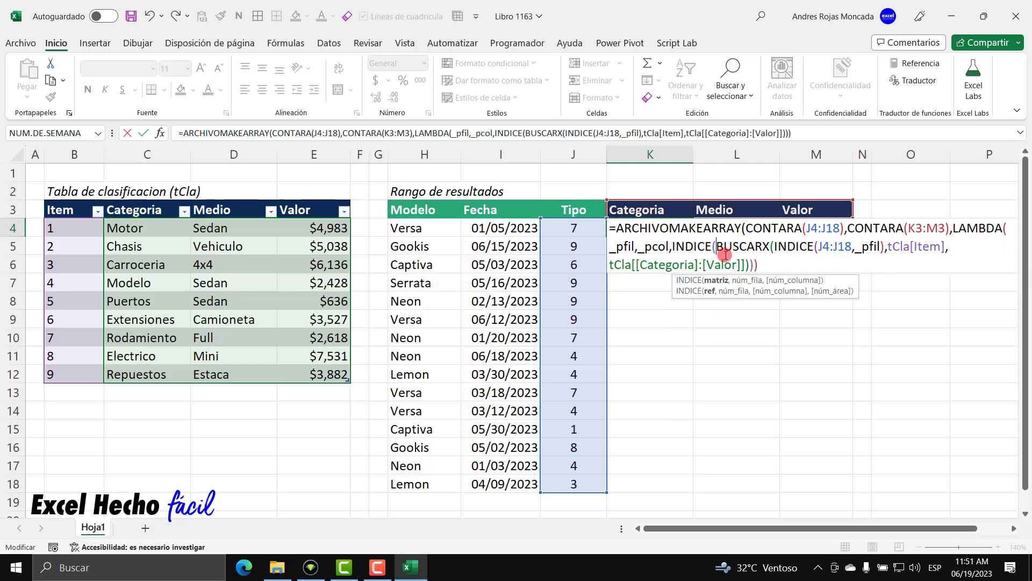
{"action": "left_click", "coordinate": [723, 282]}
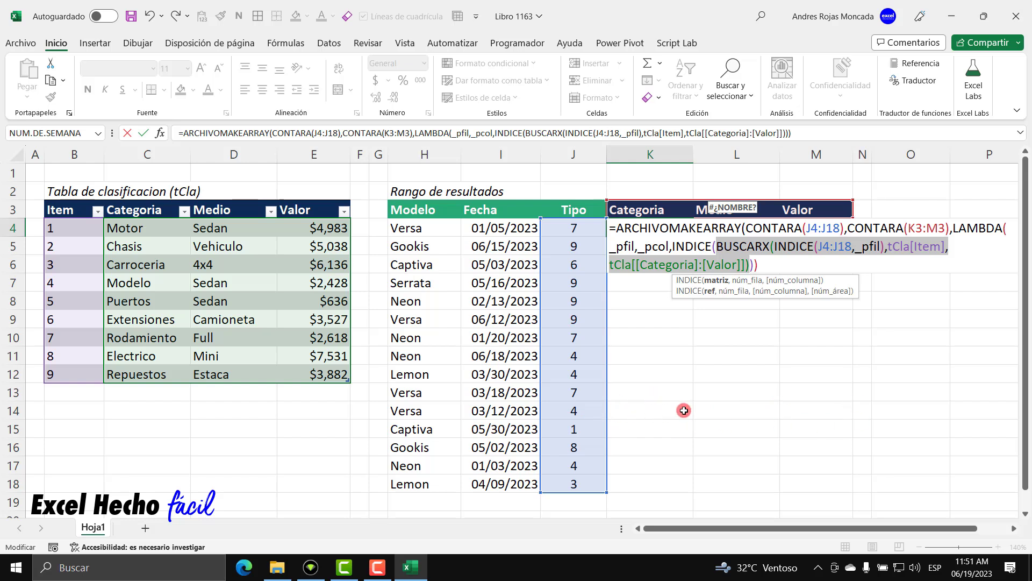
Step: Complete INDICE with _pcol as its second argument after BUSCARX, close its parenthesis and enter the formula in K4
{"action": "left_click", "coordinate": [753, 263]}
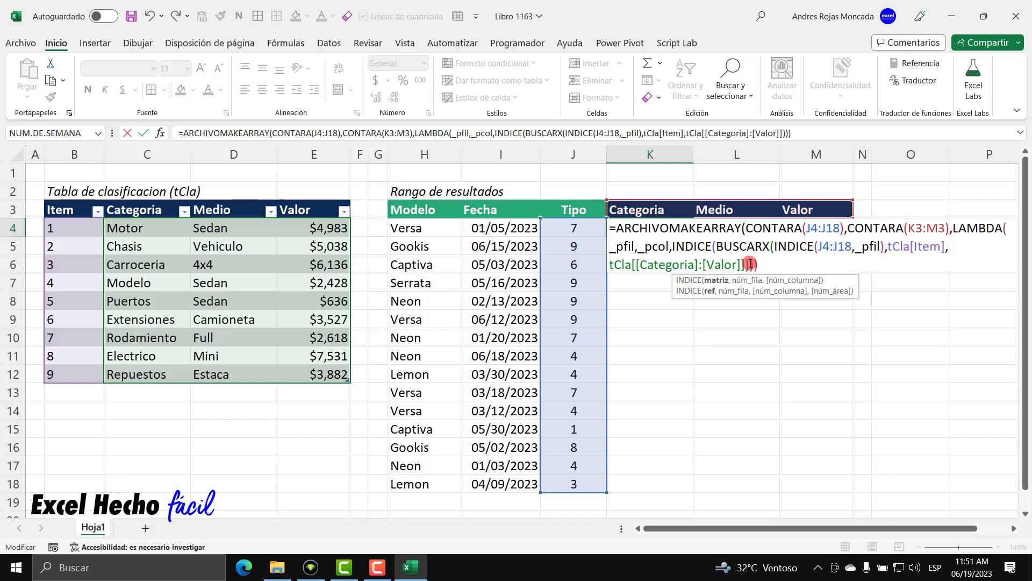
{"action": "type", "text": ","}
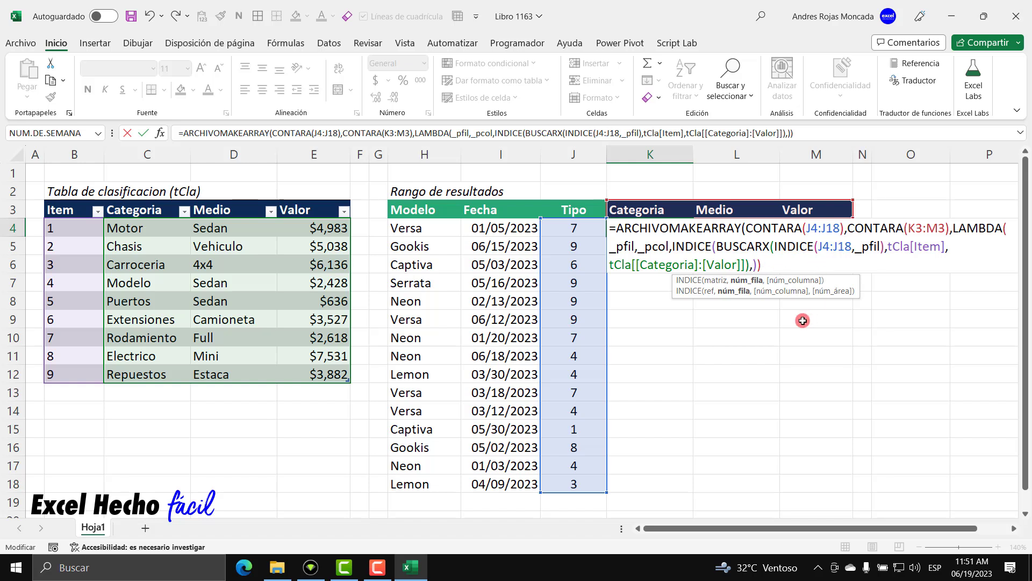
{"action": "type", "text": "_pcol"}
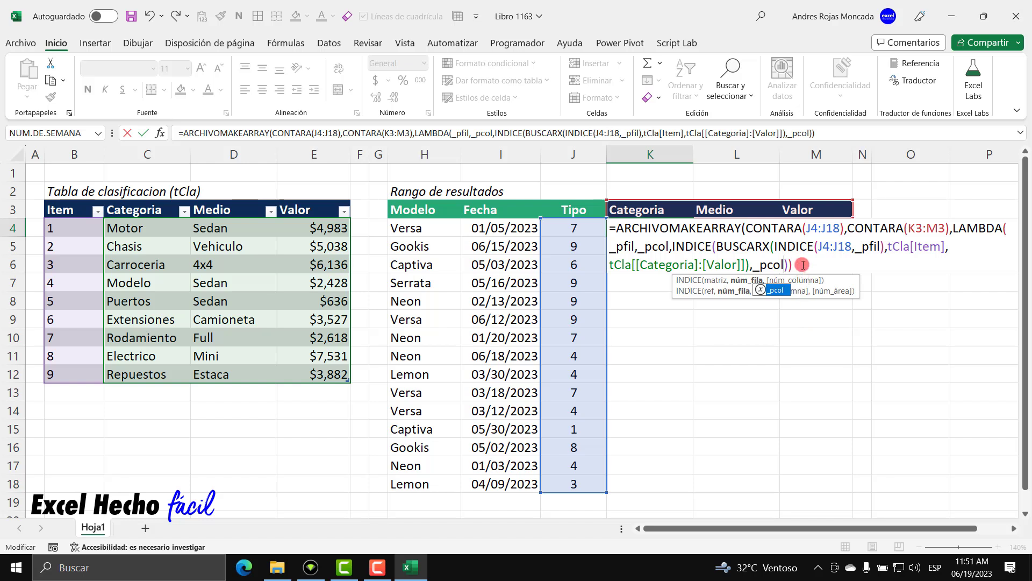
{"action": "type", "text": ")"}
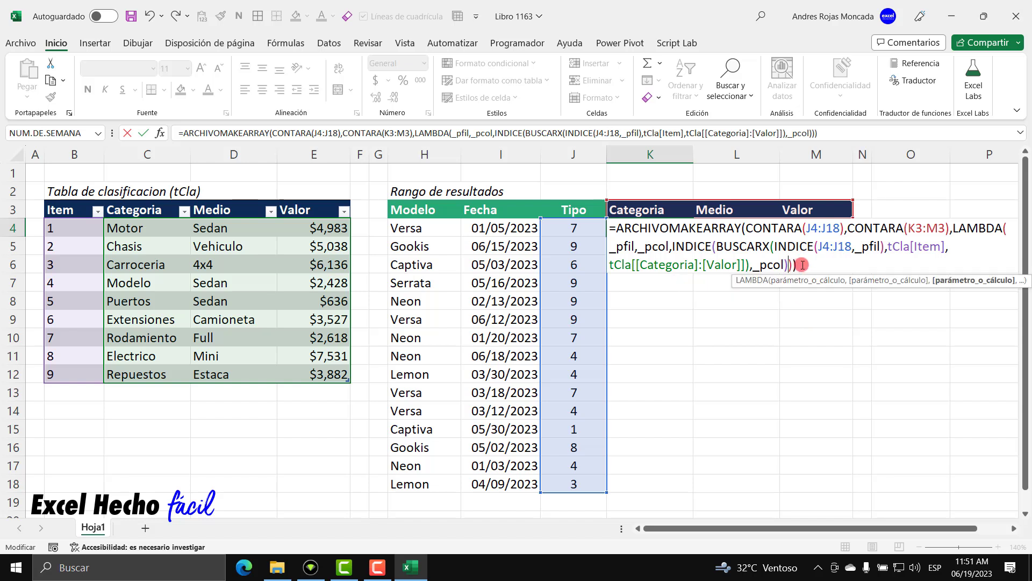
{"action": "left_click_drag", "start_coordinate": [715, 247], "coordinate": [788, 265]}
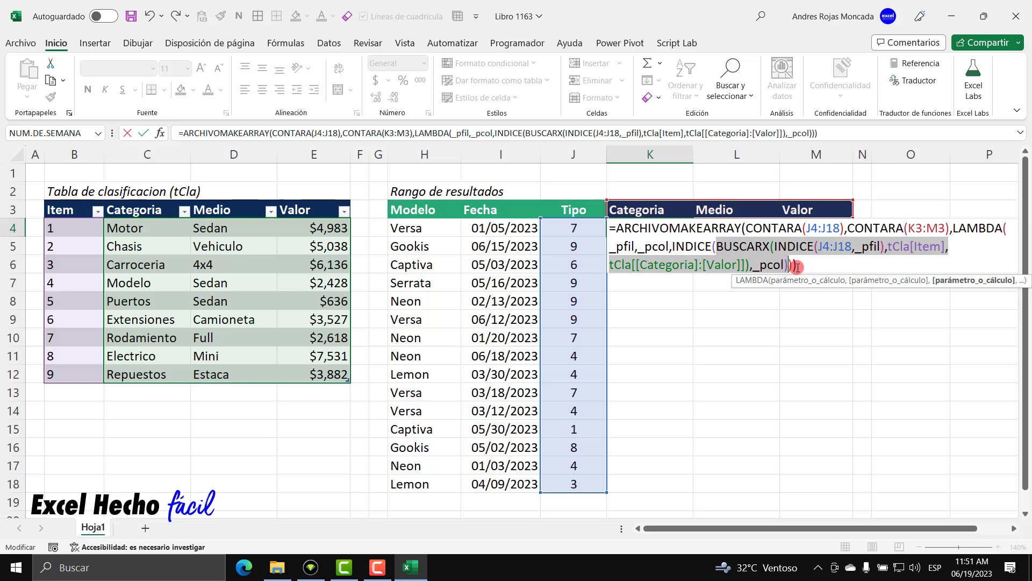
{"action": "key", "text": "Return"}
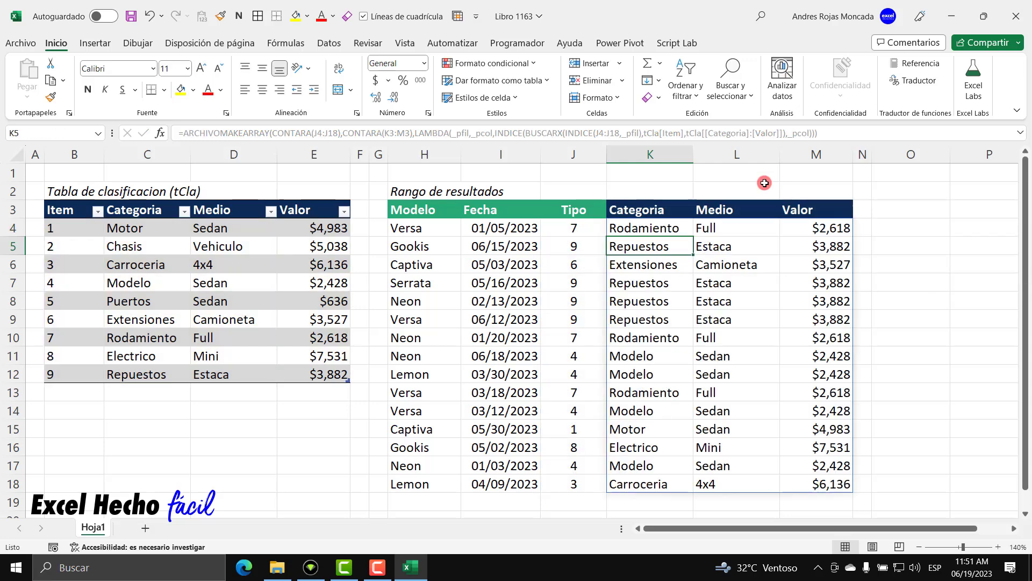
Step: Compare the formula results from K4 with the Tipo values in J4:J18 and the tCla data in C4:E12
{"action": "left_click", "coordinate": [661, 224]}
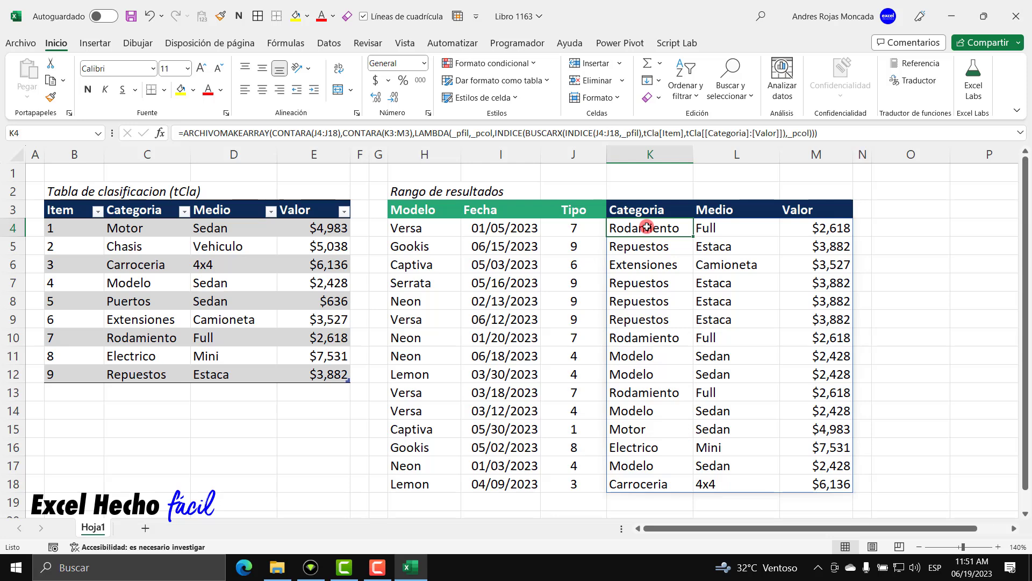
{"action": "left_click_drag", "start_coordinate": [583, 223], "coordinate": [582, 486]}
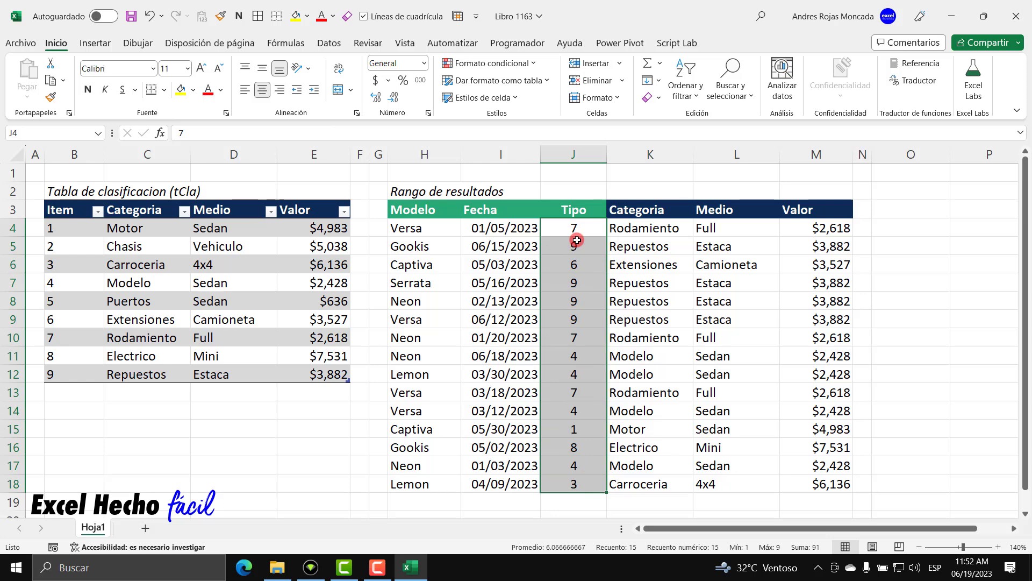
{"action": "left_click", "coordinate": [629, 224]}
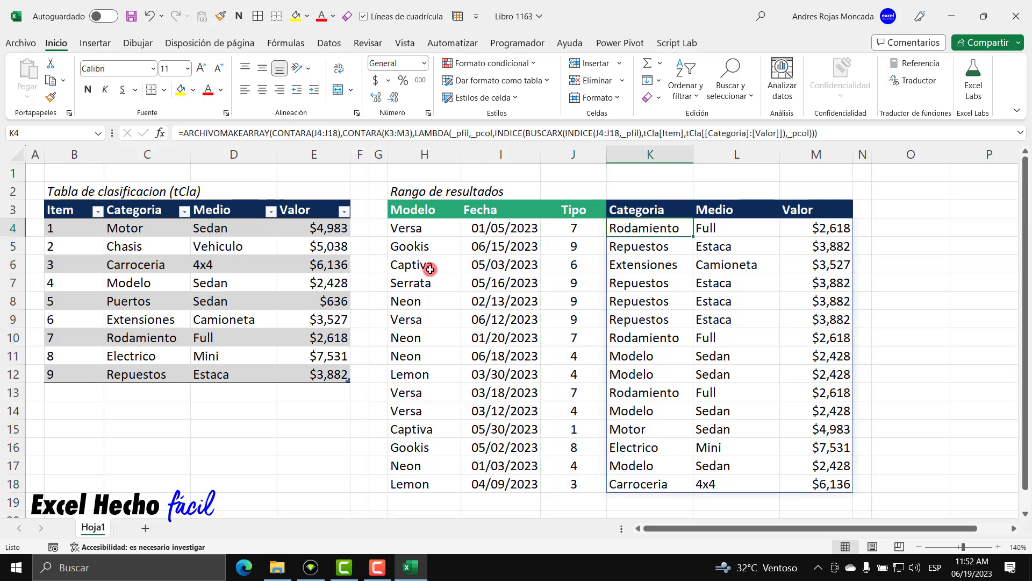
{"action": "left_click_drag", "start_coordinate": [125, 224], "coordinate": [331, 373]}
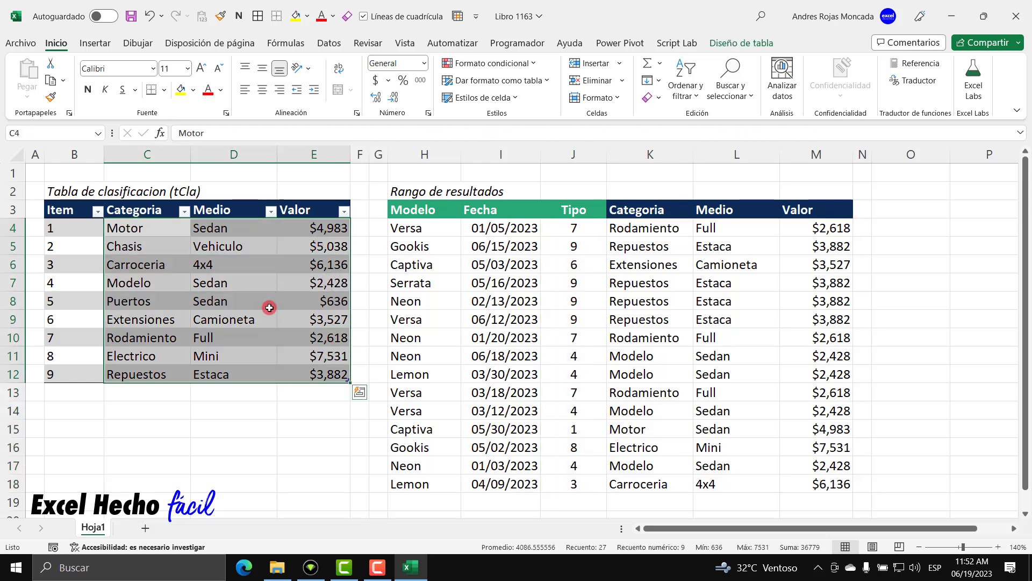
Step: Review INDICE's matrix argument and BUSCARX's lookup value and return array in K4's formula, and leave it without changes
{"action": "left_click", "coordinate": [626, 230]}
{"action": "double_click", "coordinate": [626, 231]}
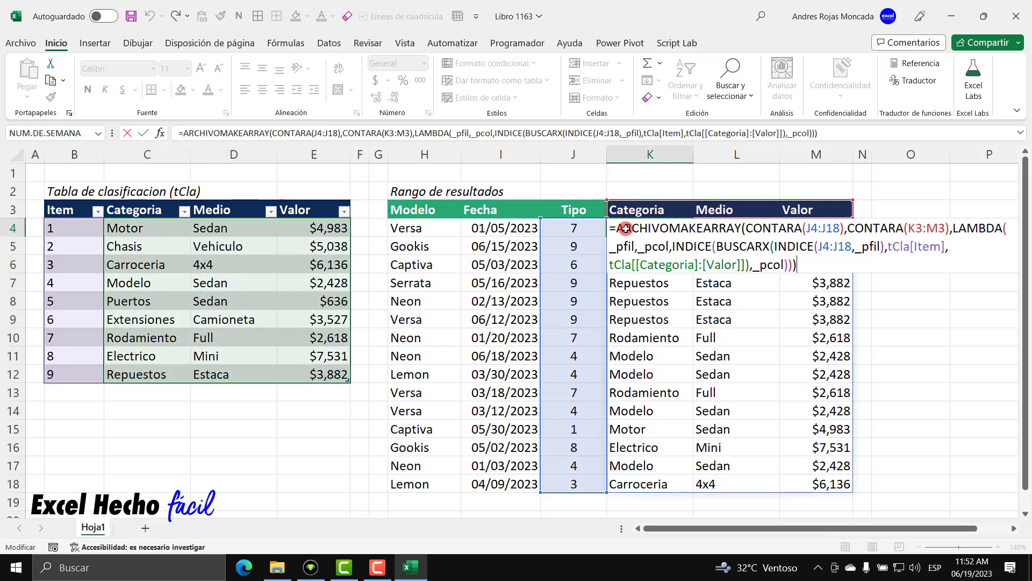
{"action": "left_click", "coordinate": [717, 246]}
{"action": "left_click", "coordinate": [710, 281]}
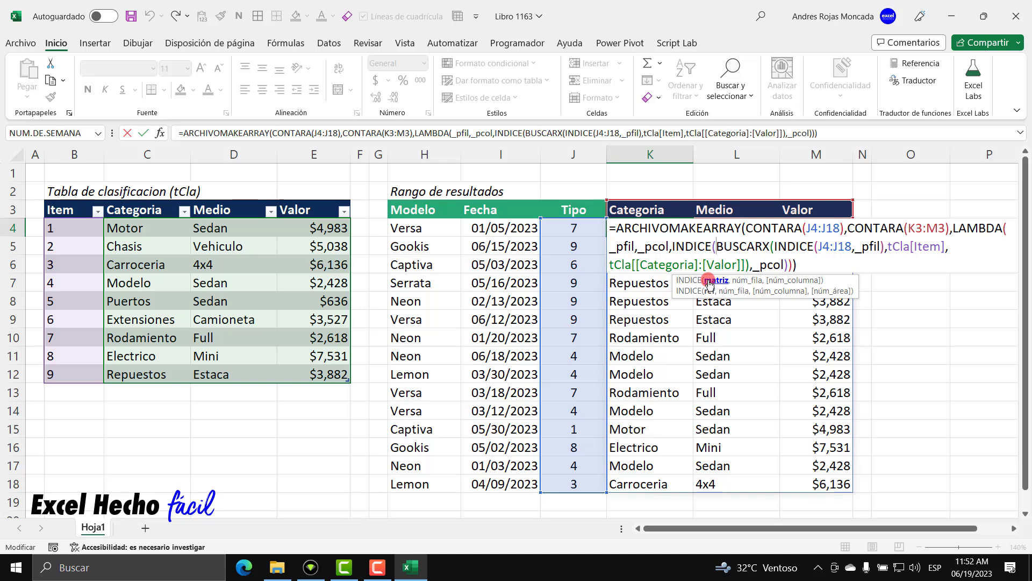
{"action": "left_click", "coordinate": [773, 247]}
{"action": "left_click", "coordinate": [650, 281]}
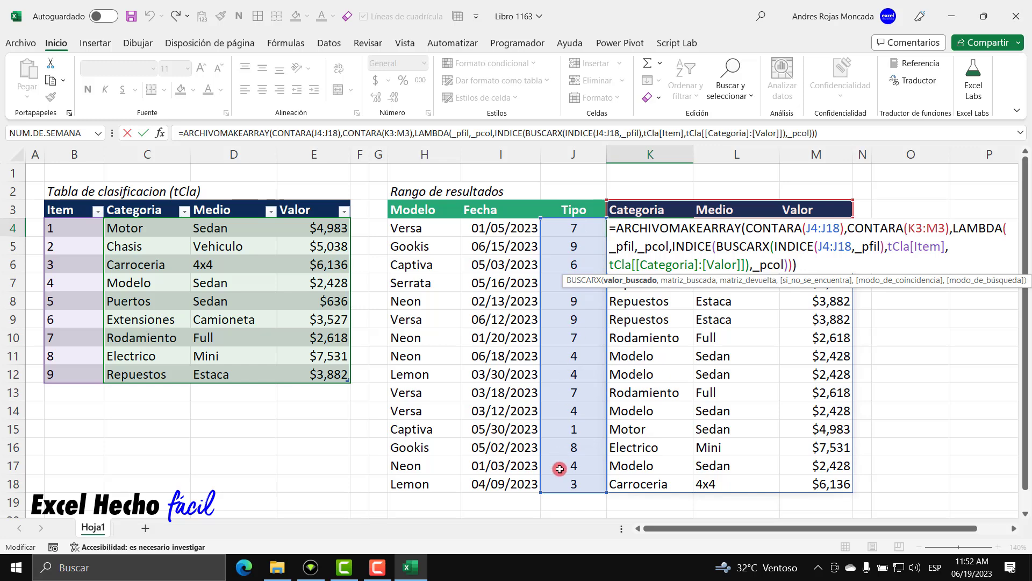
{"action": "left_click", "coordinate": [738, 281]}
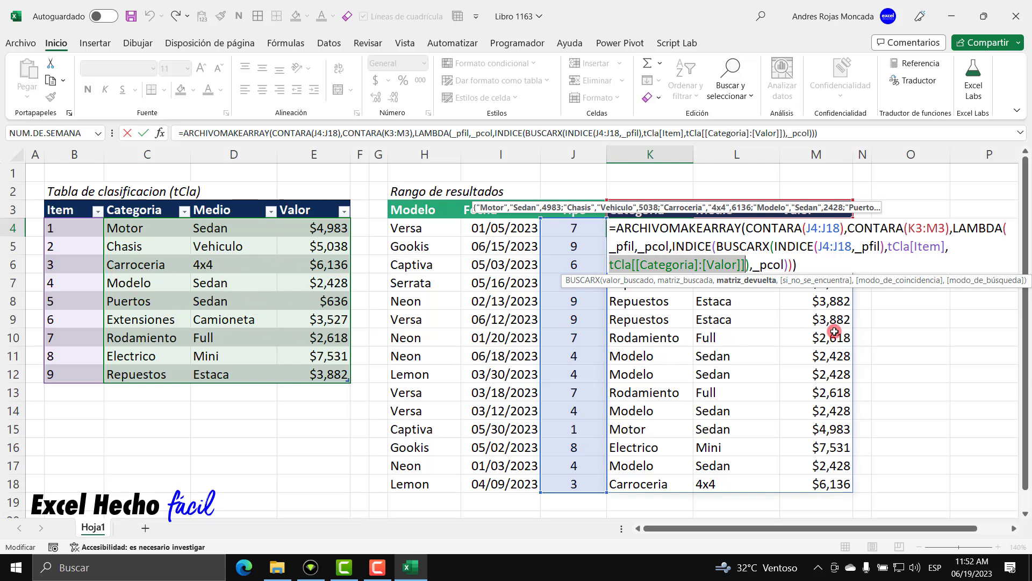
{"action": "key", "text": "Escape"}
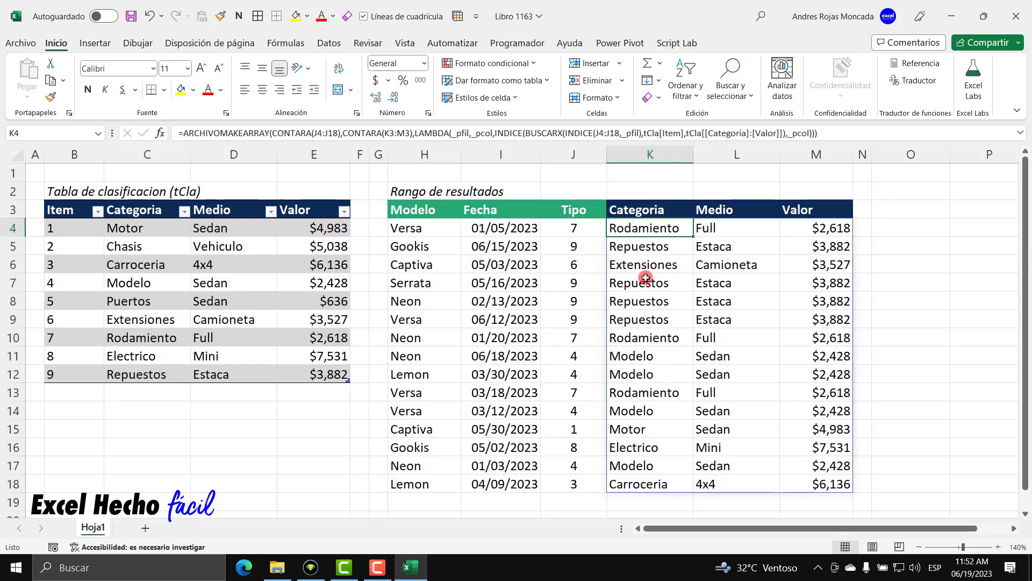
Step: Reopen the formula in K4 for a final review, re-enter it as it is and select cell O3
{"action": "key", "text": "F2"}
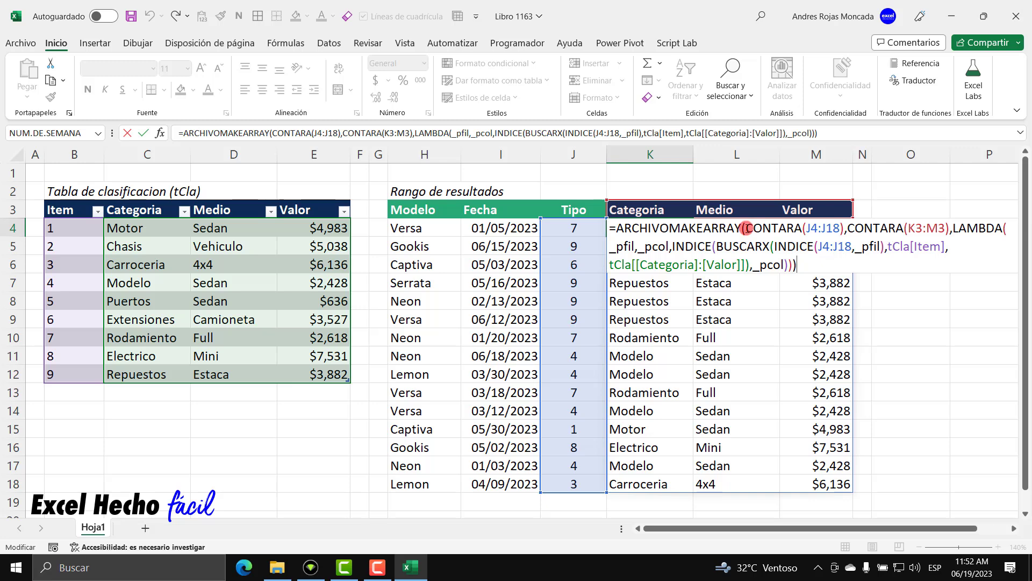
{"action": "key", "text": "ctrl+Return"}
{"action": "left_click", "coordinate": [905, 207]}
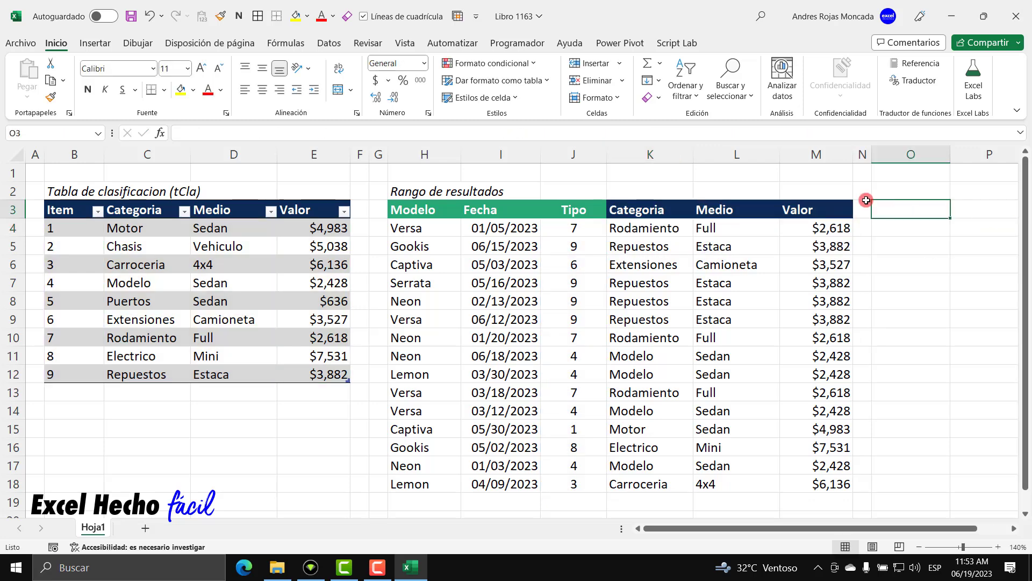